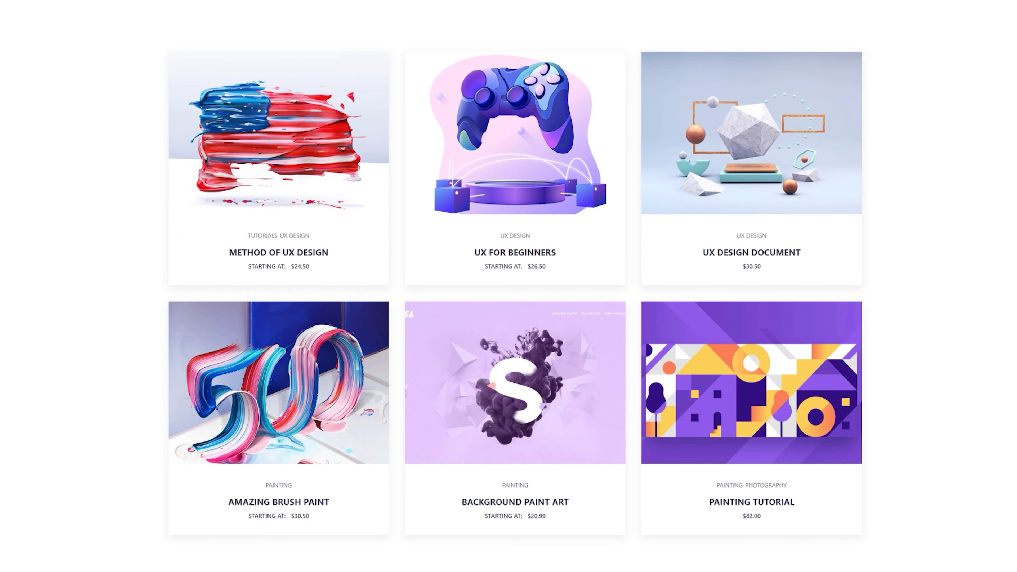
# Open the Method of UX Design product and start a review titled "Best Product for EDD" with a five-star rating
pyautogui.click(323, 254)
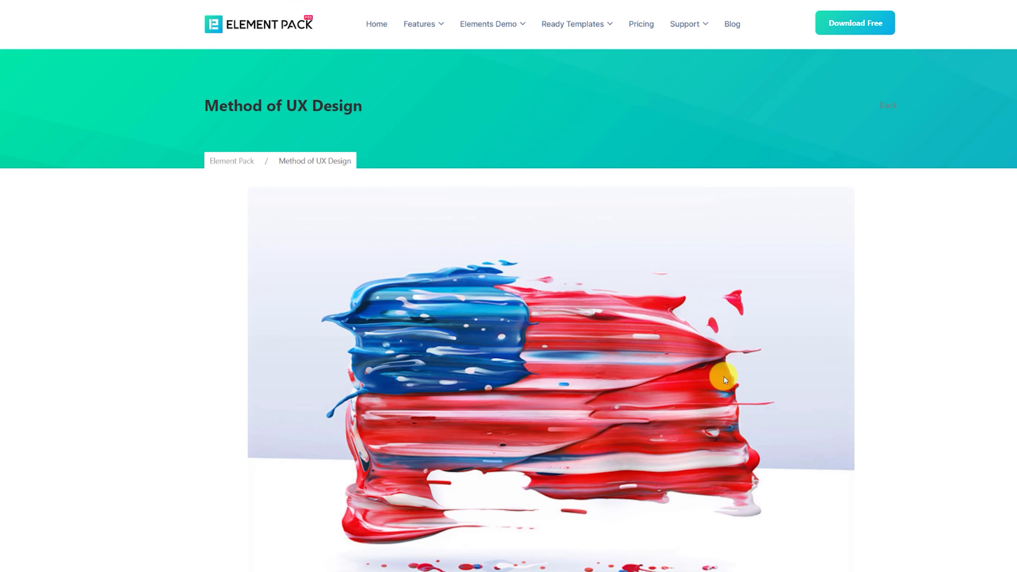
pyautogui.scroll(-15, 874, 372)
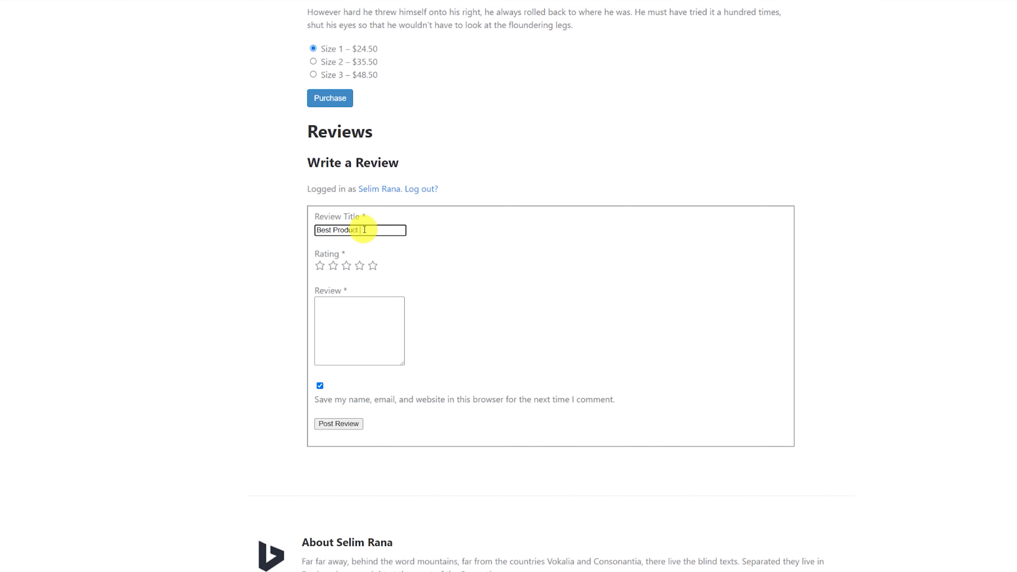
pyautogui.click(373, 266)
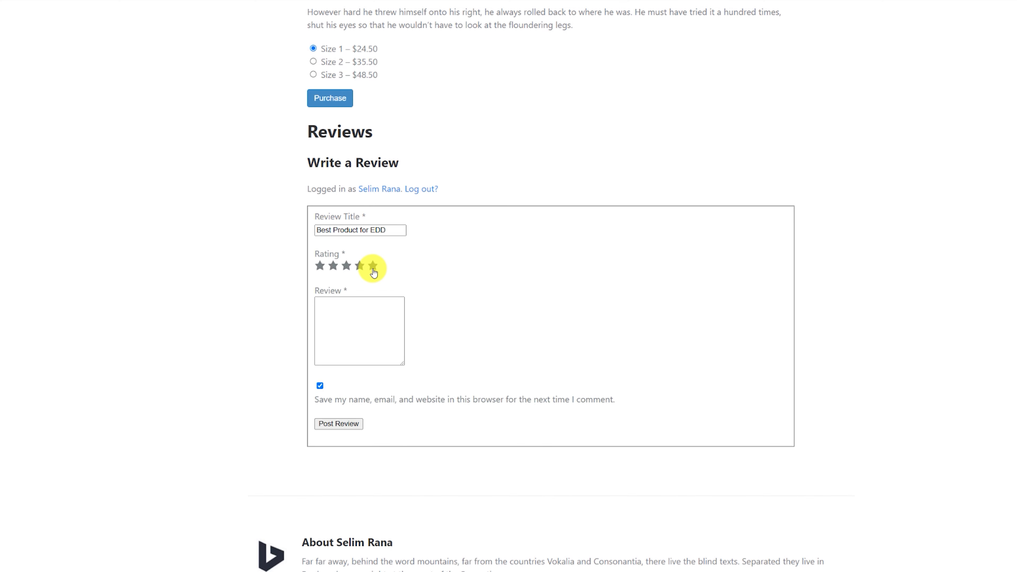
# Copy the product description paragraph into the review text and post the review
pyautogui.click(370, 318)
pyautogui.scroll(1, 367, 316)
pyautogui.moveTo(573, 69); pyautogui.dragTo(304, 60)
pyautogui.hotkey('ctrl', 'c')
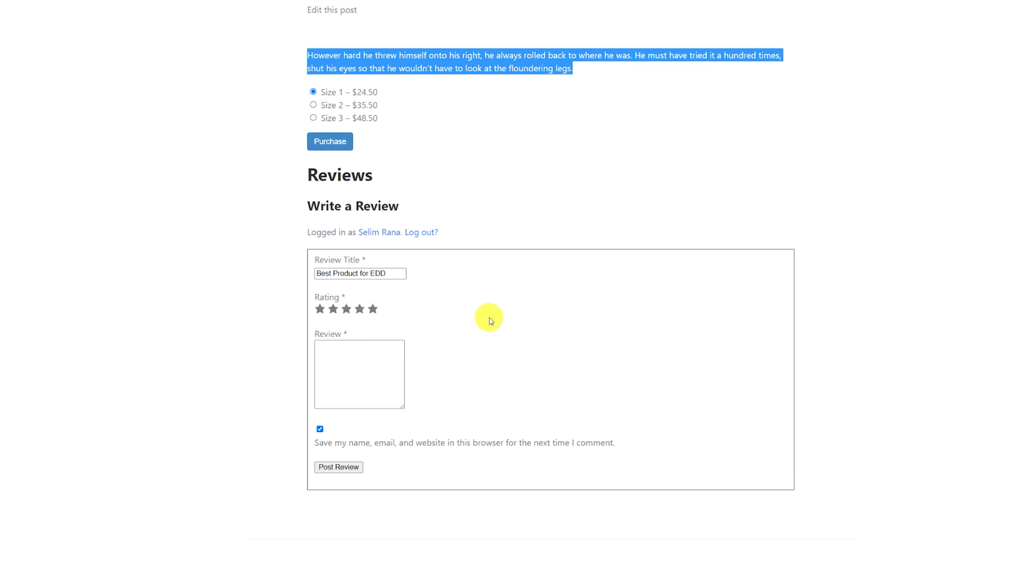
pyautogui.scroll(-1, 486, 319)
pyautogui.click(367, 327)
pyautogui.hotkey('ctrl', 'v')
pyautogui.click(347, 427)
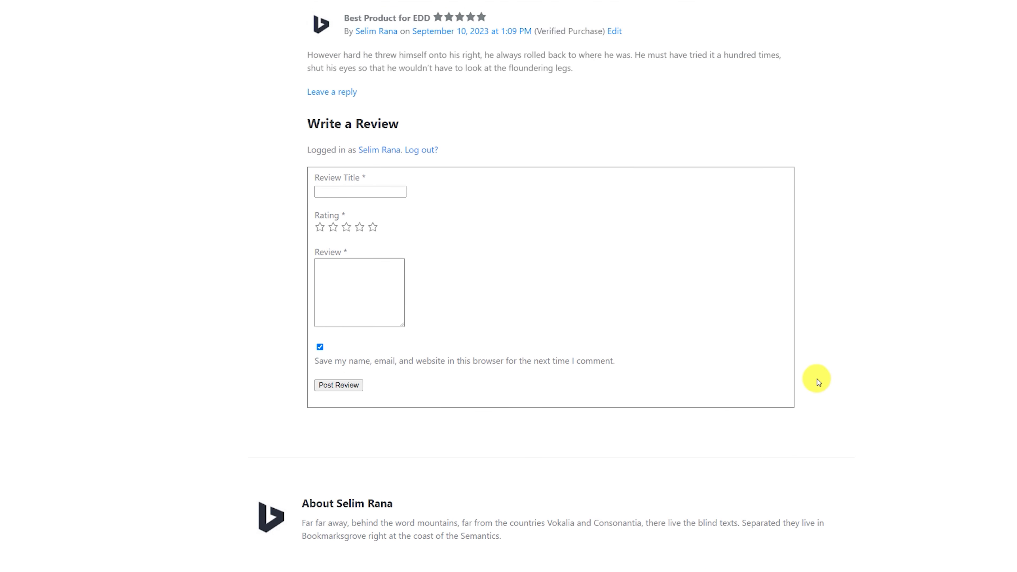
pyautogui.scroll(3, 704, 267)
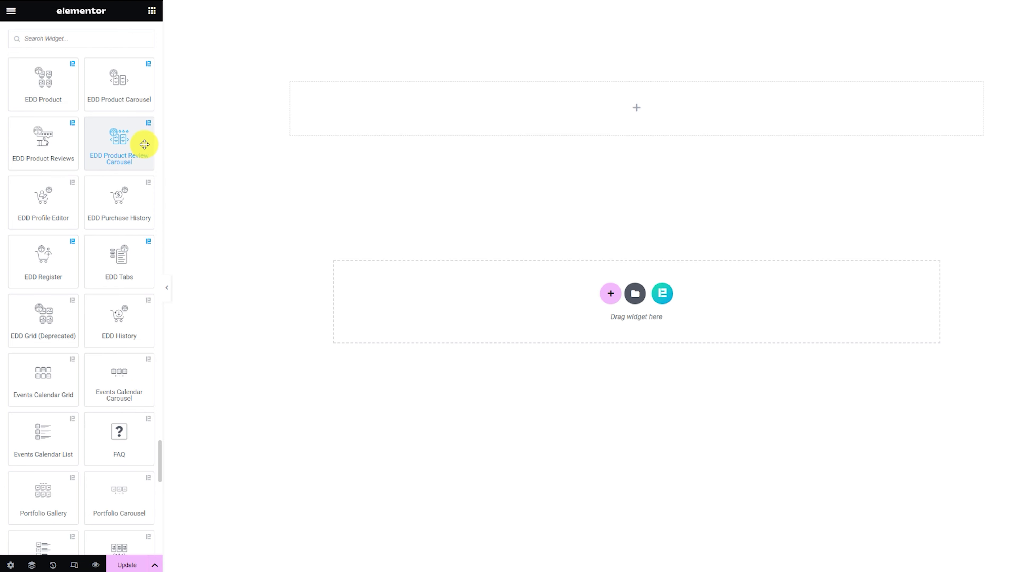
# Add the EDD Product Review Carousel widget to the empty section and advance through its slides
pyautogui.moveTo(145, 144); pyautogui.dragTo(631, 113)
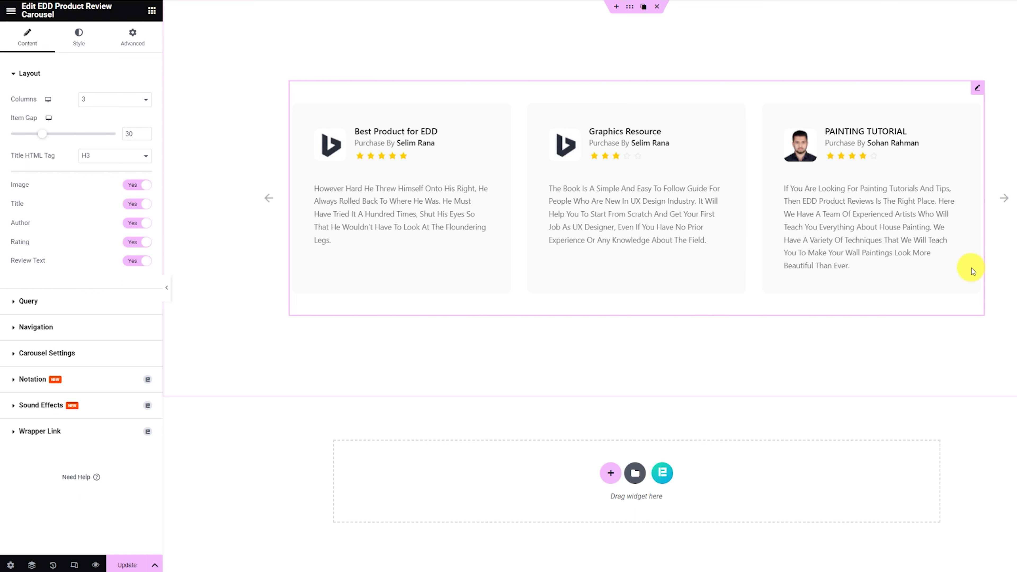
pyautogui.click(1005, 199)
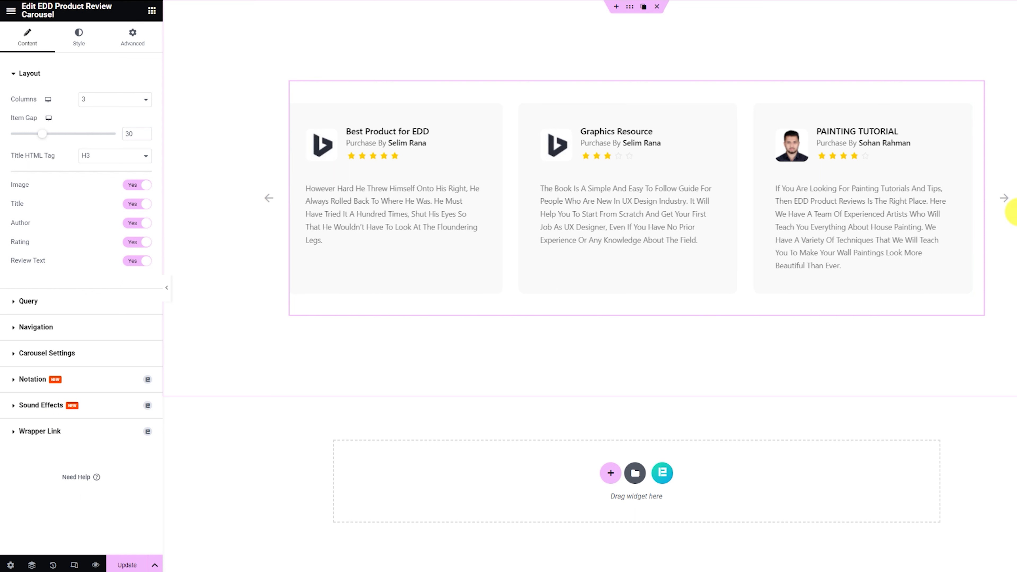
pyautogui.click(1007, 200)
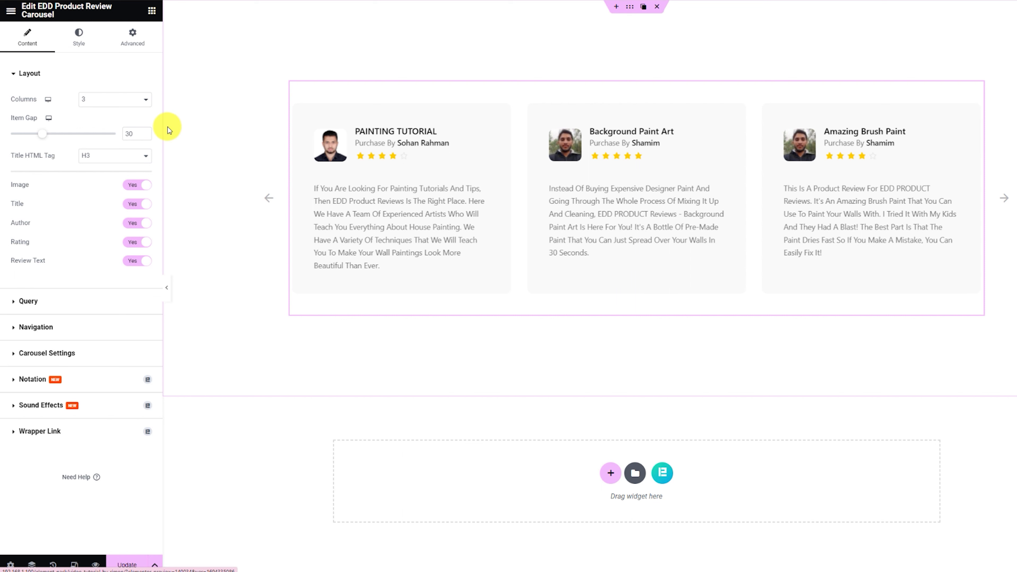
# Try other column counts for the review carousel, including 2, and return it to 3 columns
pyautogui.click(97, 107)
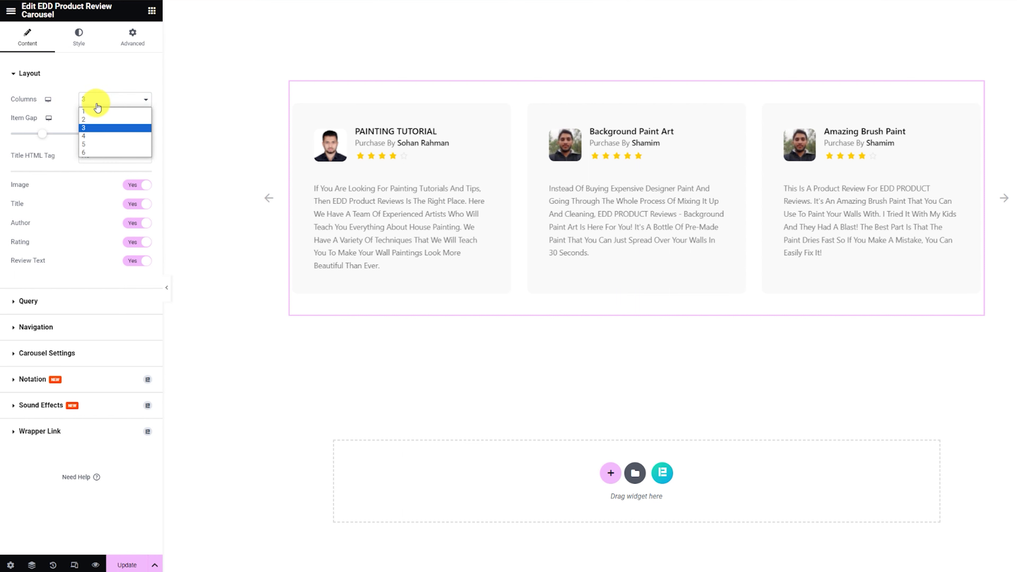
pyautogui.click(96, 138)
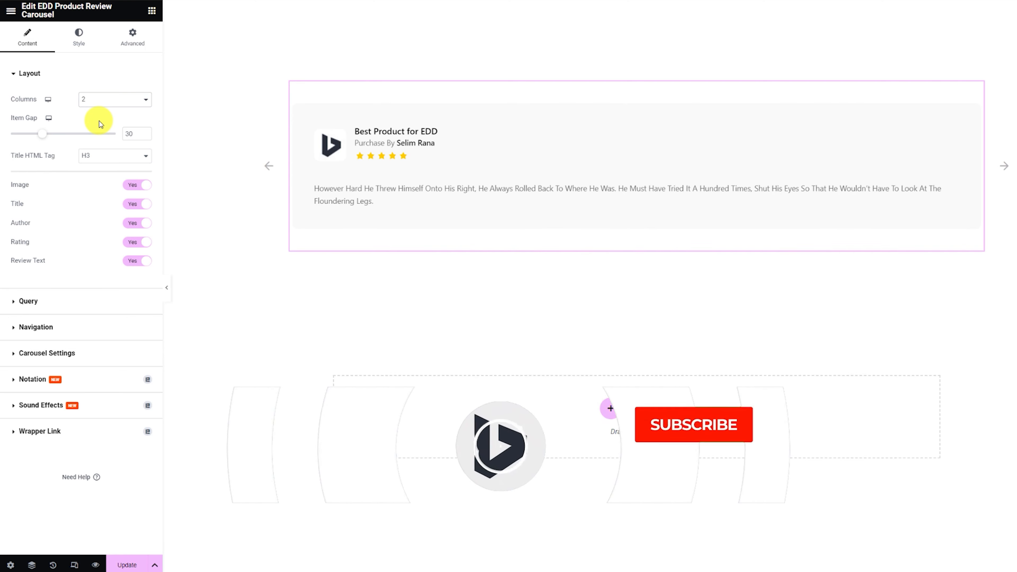
pyautogui.click(100, 100)
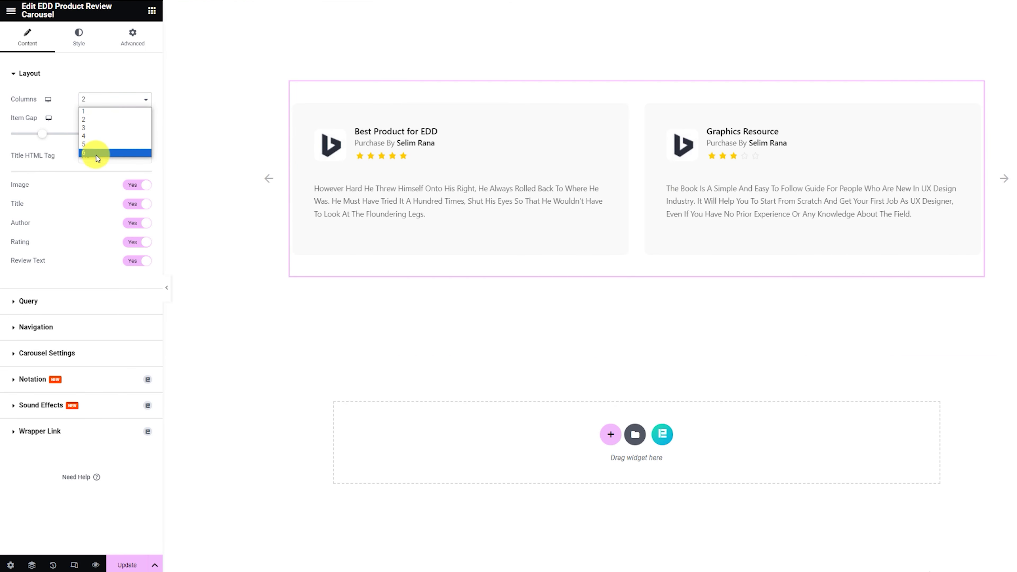
pyautogui.click(97, 129)
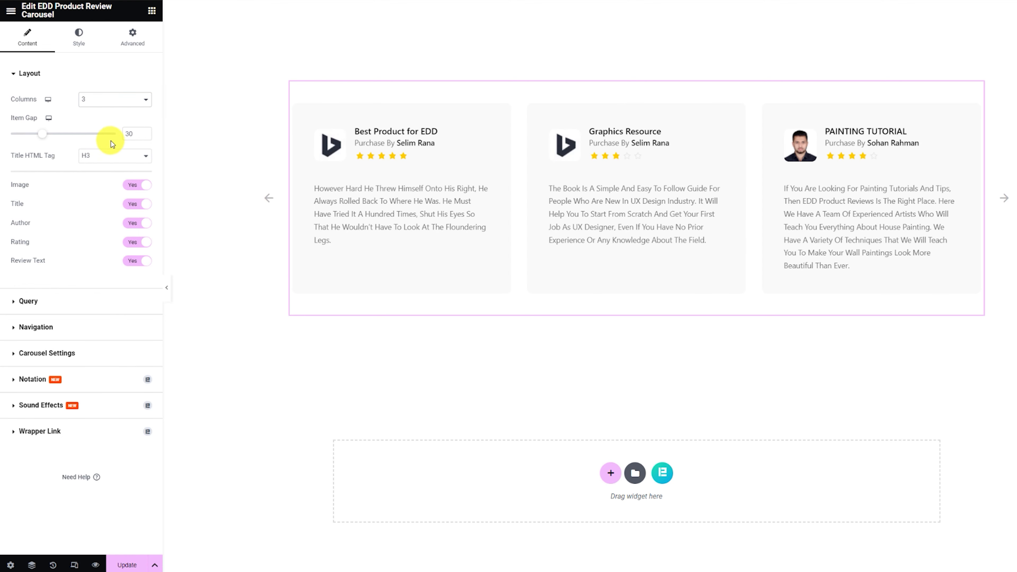
# Set the carousel's item gap to 40 and look over the status options in the query settings
pyautogui.moveTo(43, 140); pyautogui.dragTo(55, 139)
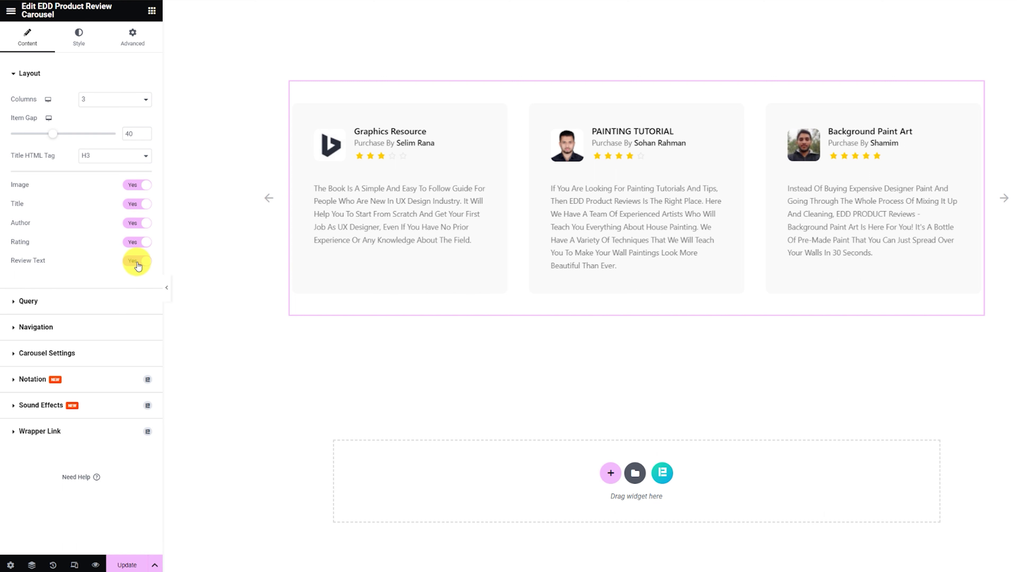
pyautogui.click(75, 302)
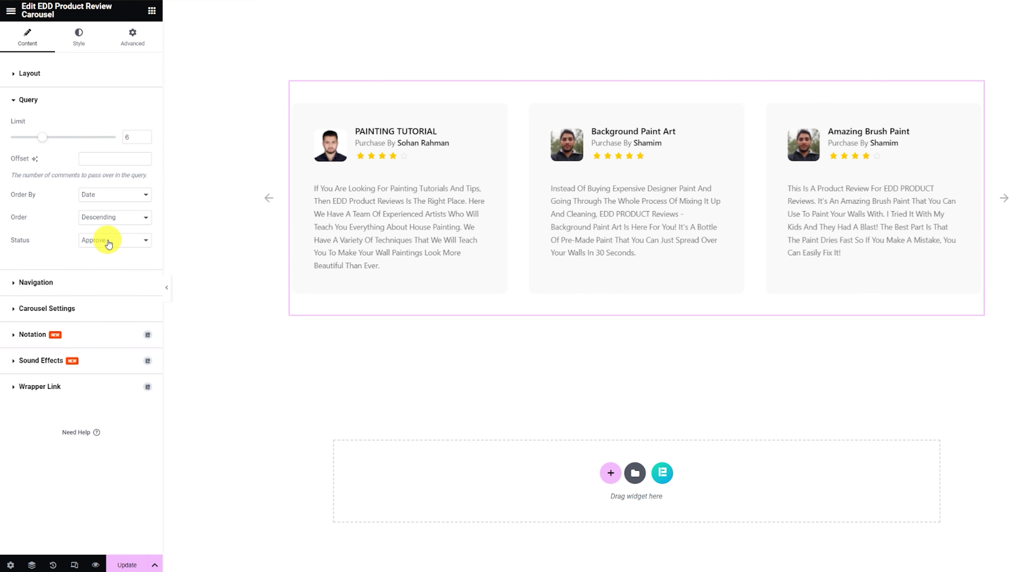
pyautogui.click(124, 245)
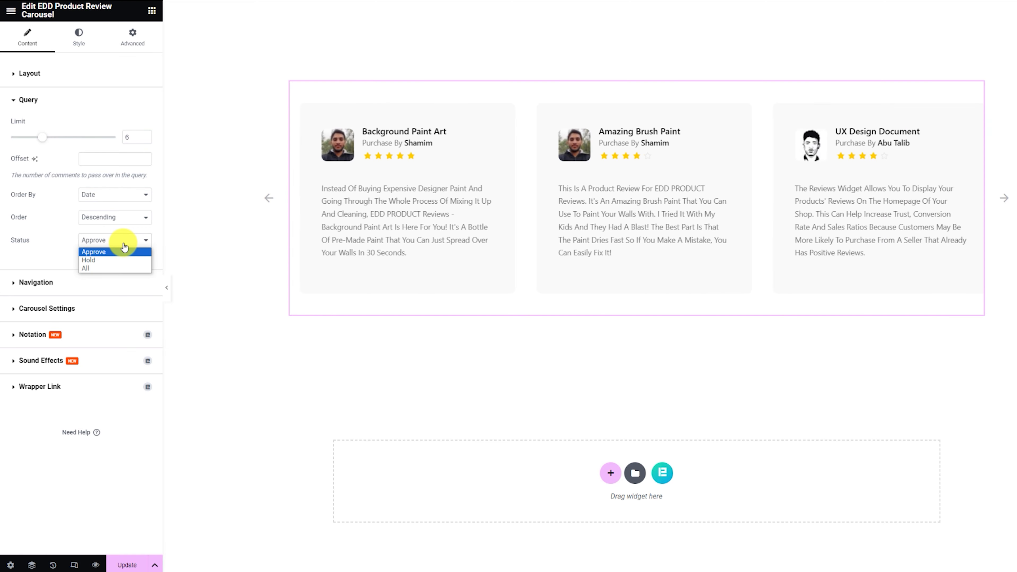
pyautogui.click(89, 238)
# Look over the navigation type and arrows position options in the carousel's navigation settings
pyautogui.click(64, 280)
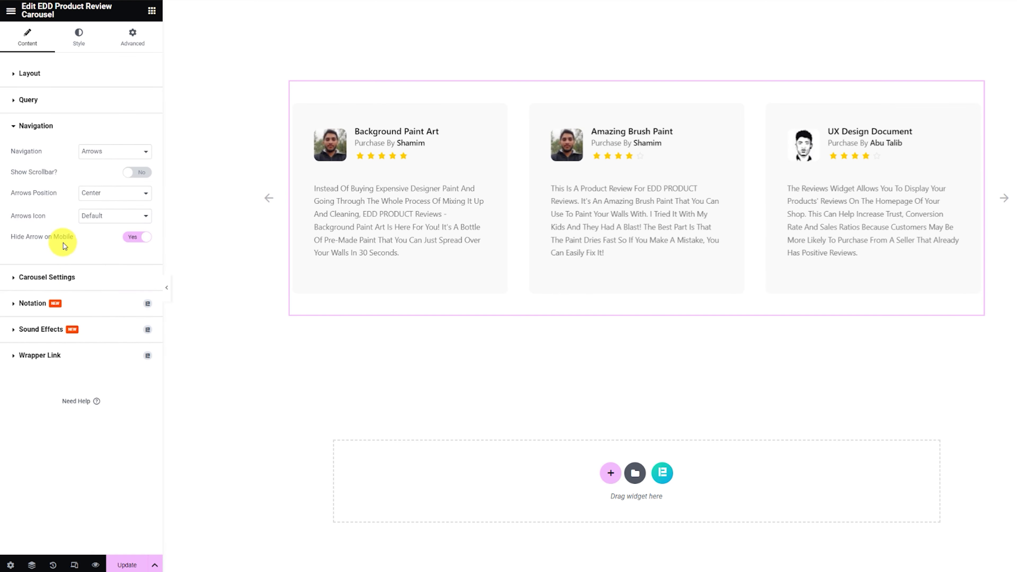
pyautogui.click(96, 156)
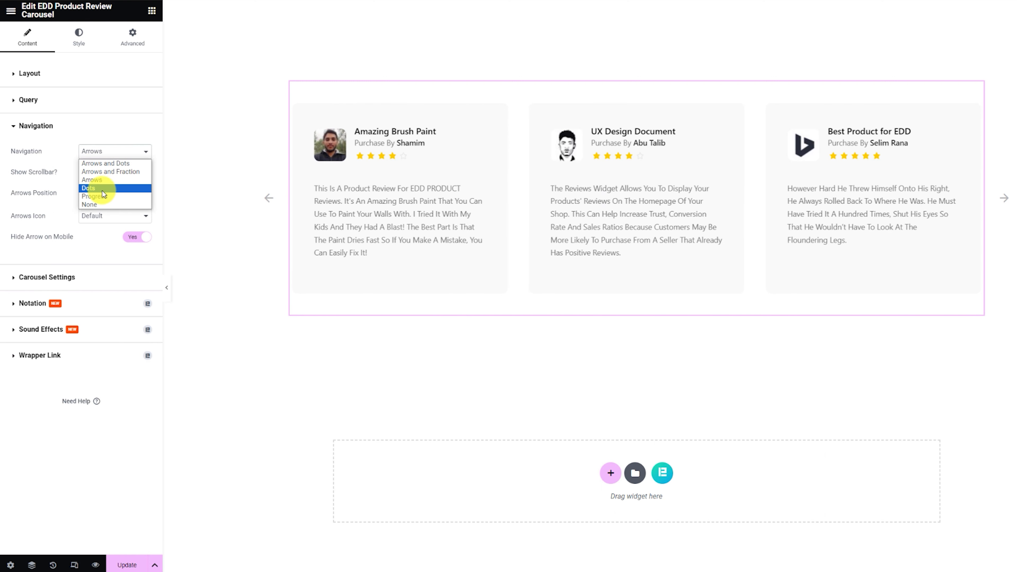
pyautogui.click(64, 153)
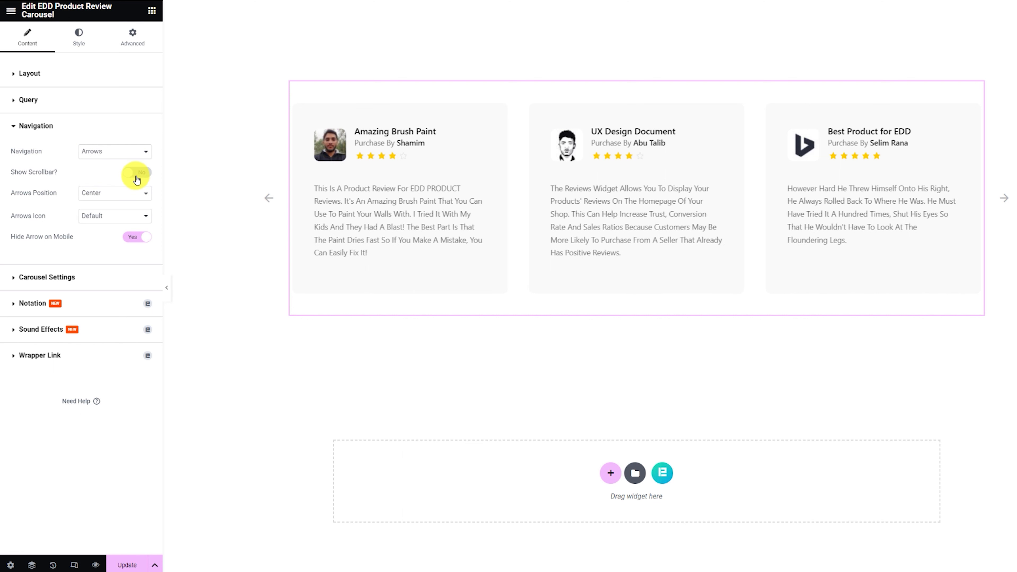
pyautogui.click(107, 193)
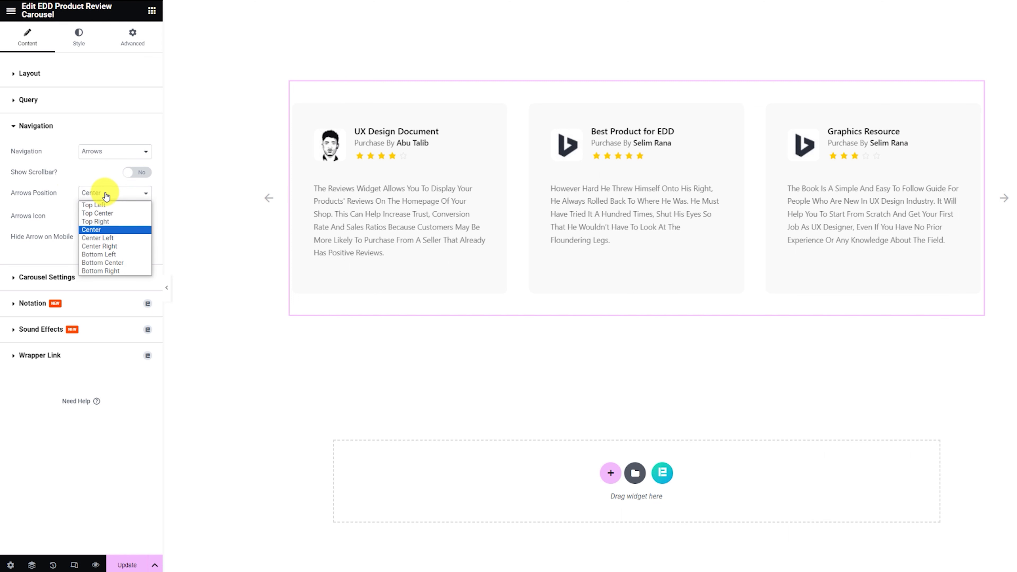
pyautogui.click(71, 181)
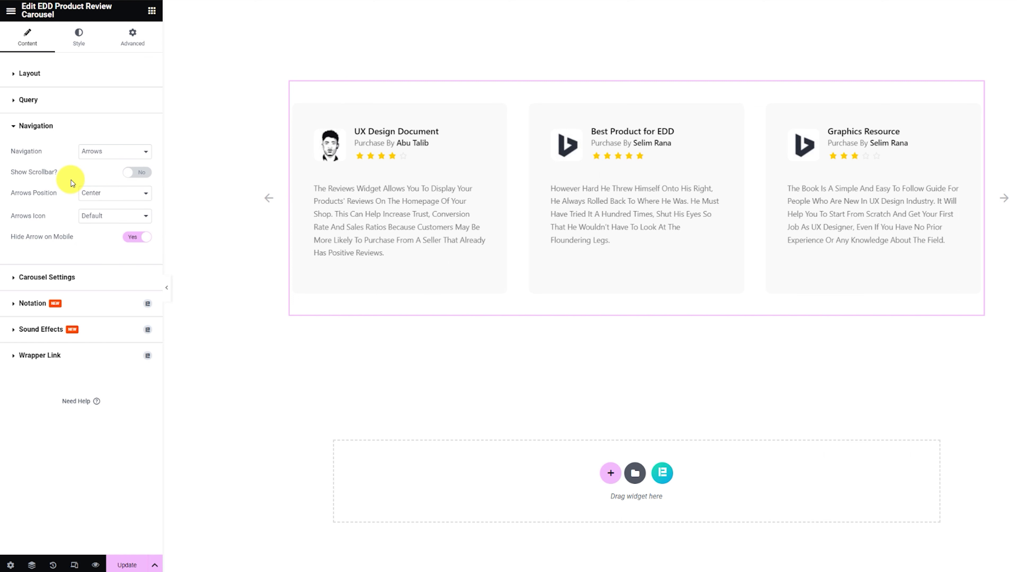
# Set the carousel's arrows icon to Style 7
pyautogui.click(116, 218)
pyautogui.scroll(-2, 123, 260)
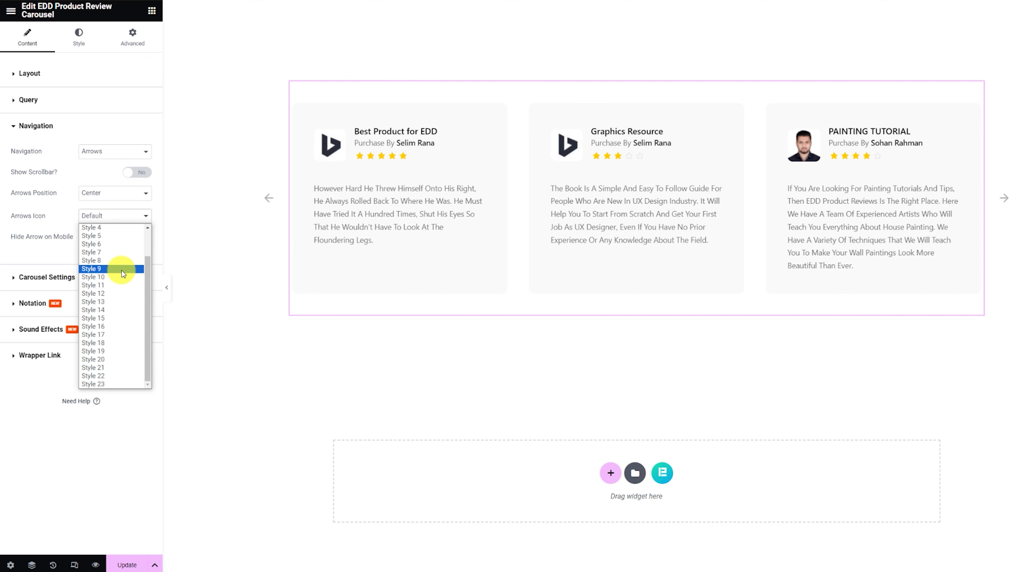
pyautogui.scroll(1, 115, 321)
pyautogui.click(107, 286)
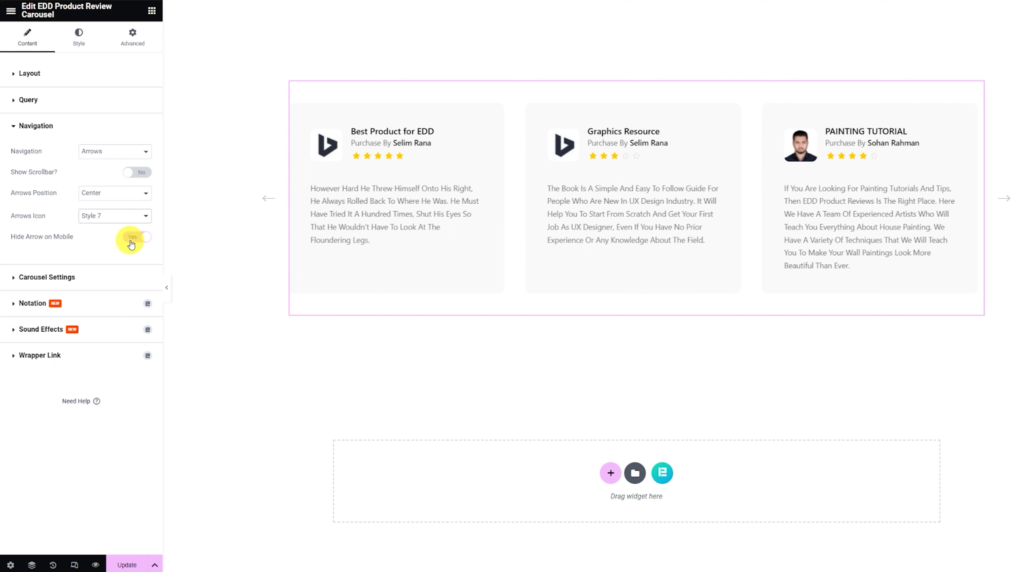
# Turn off autoplay in the carousel settings
pyautogui.click(75, 276)
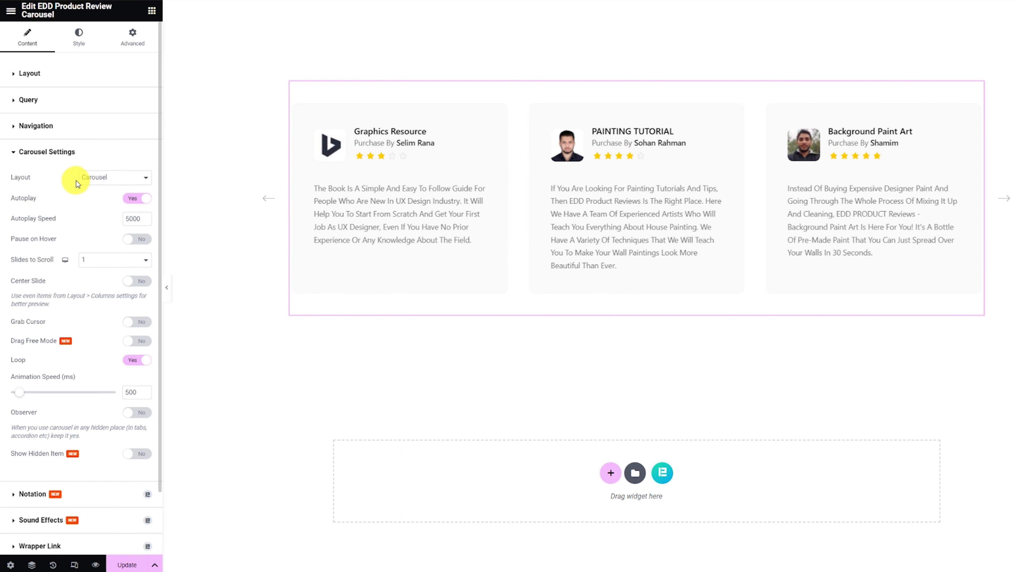
pyautogui.click(136, 200)
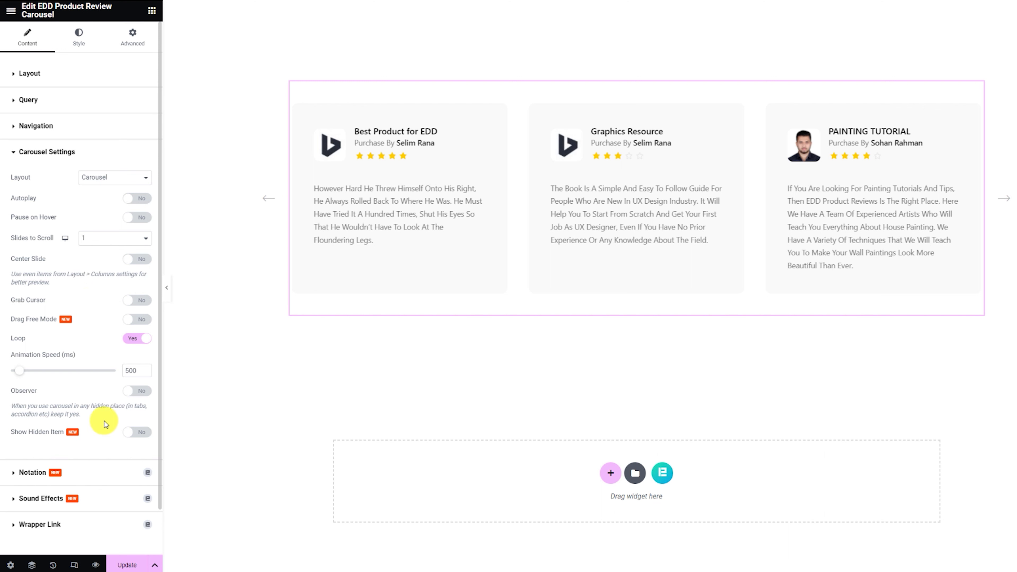
# Give the carousel items a classic background with the fully transparent color #02010100
pyautogui.click(78, 49)
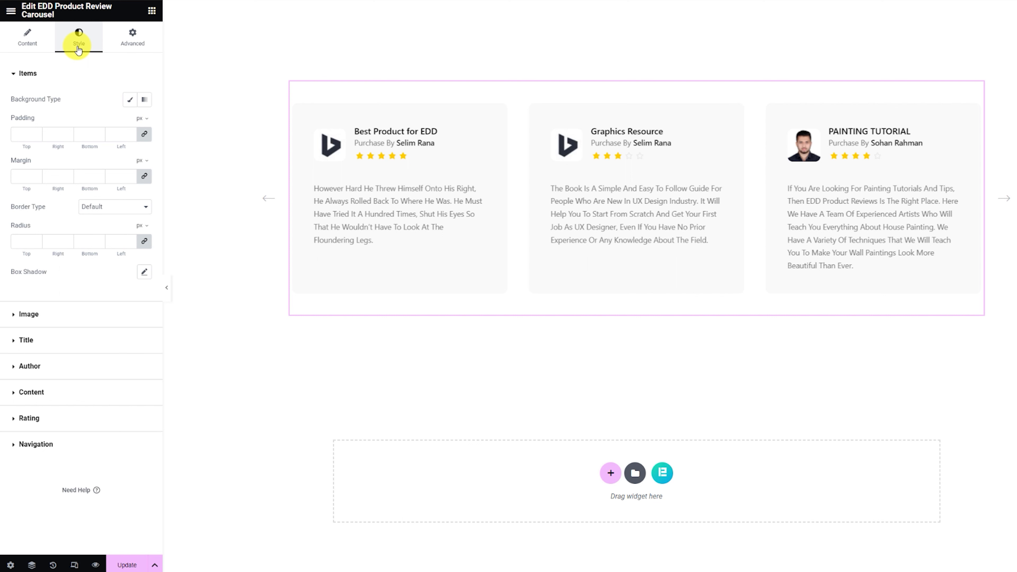
pyautogui.click(130, 104)
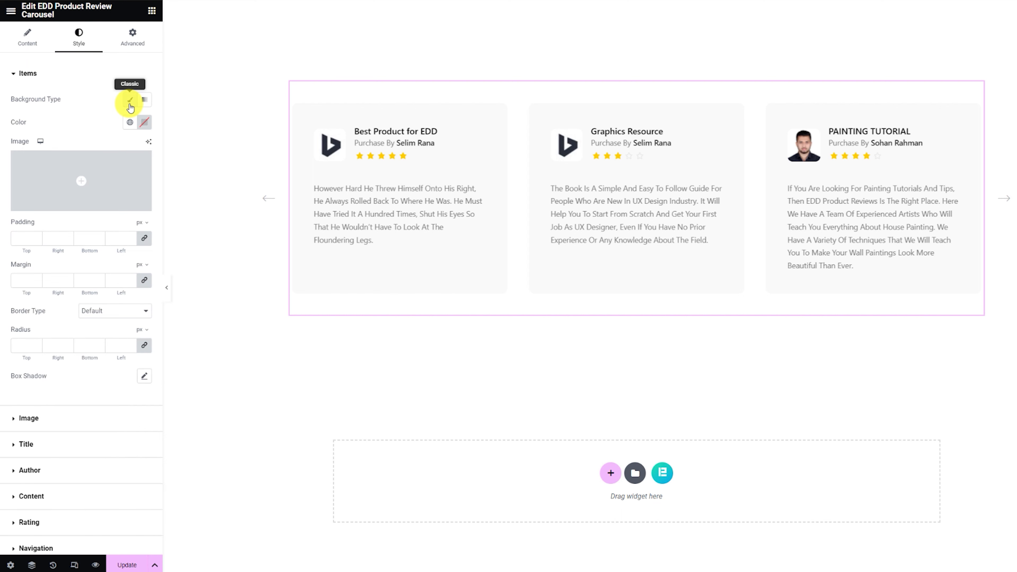
pyautogui.click(144, 127)
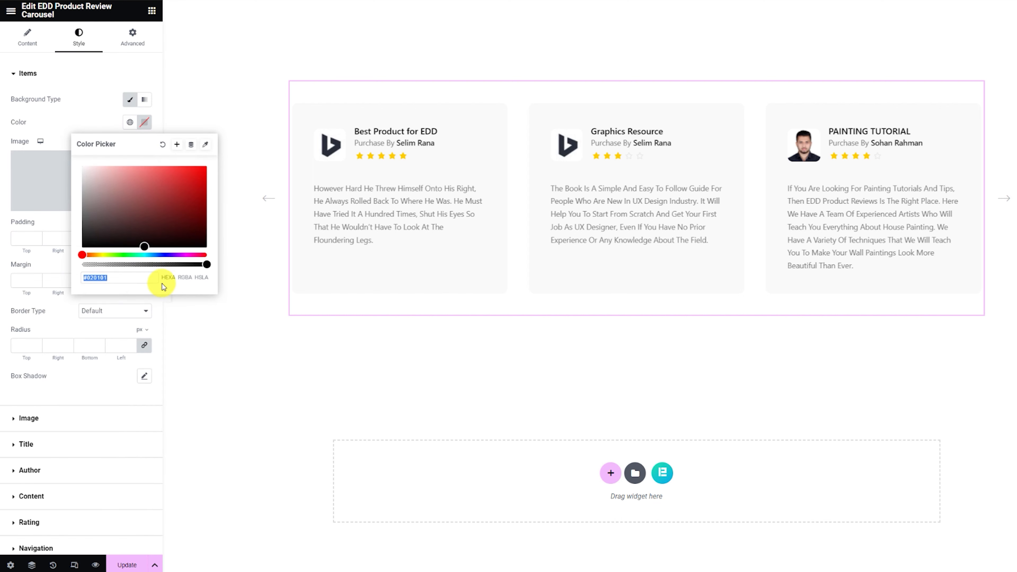
pyautogui.moveTo(208, 265); pyautogui.dragTo(66, 265)
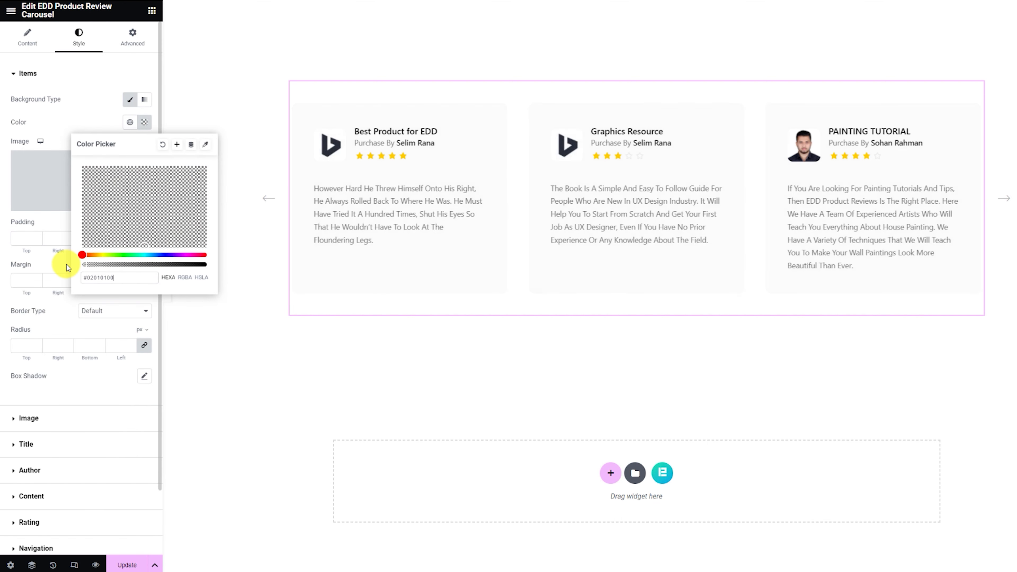
pyautogui.click(79, 105)
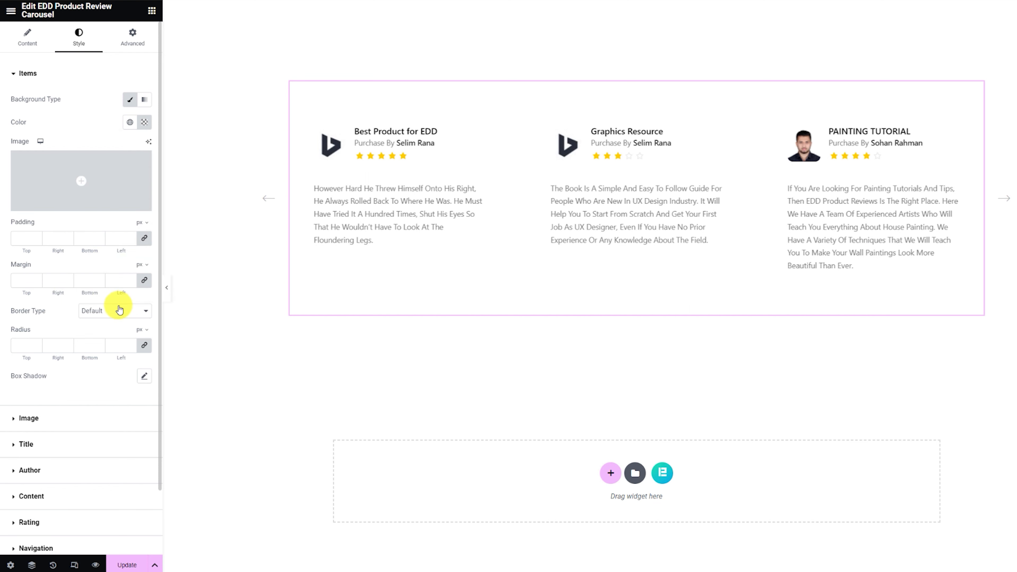
# Give the carousel items a solid border with a width of 1 px on all sides
pyautogui.click(112, 311)
pyautogui.click(102, 339)
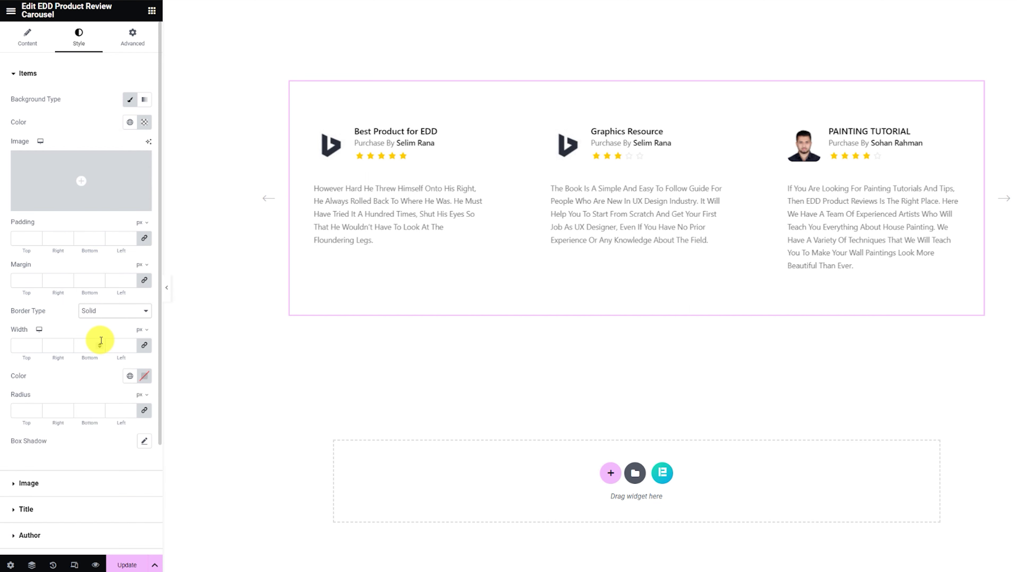
pyautogui.click(23, 347)
pyautogui.write('1')
# Set the items' border color to #03CFFF and lower its opacity to #03CFFF6E
pyautogui.click(143, 376)
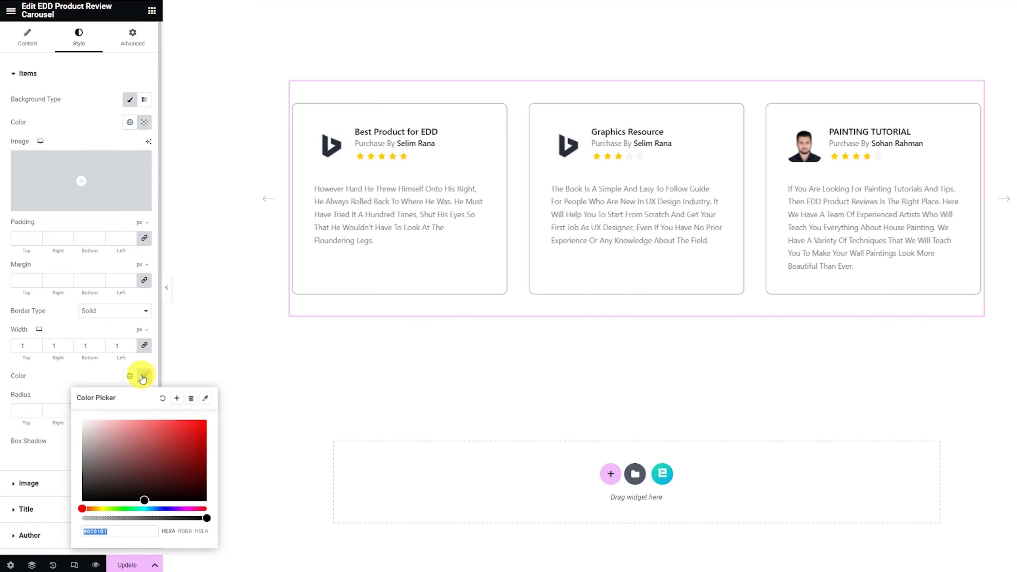
pyautogui.write('#03CFFF')
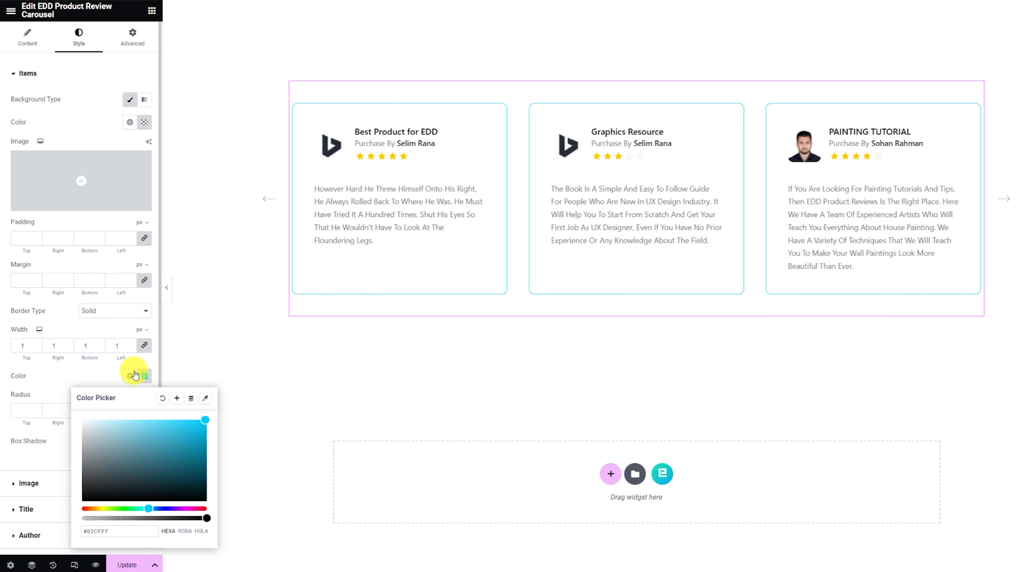
pyautogui.moveTo(206, 518); pyautogui.dragTo(129, 516)
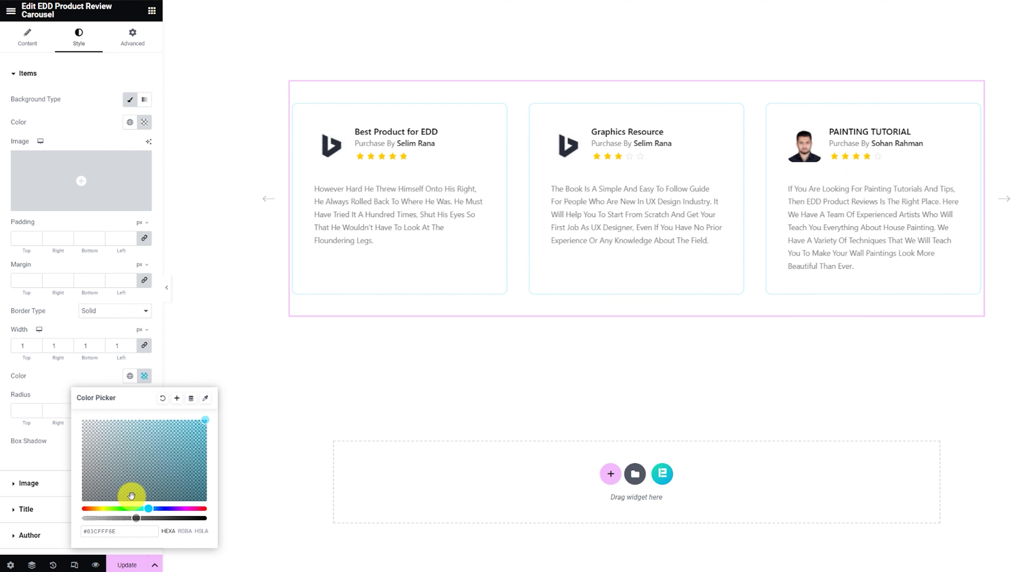
pyautogui.click(95, 374)
pyautogui.scroll(-1, 61, 454)
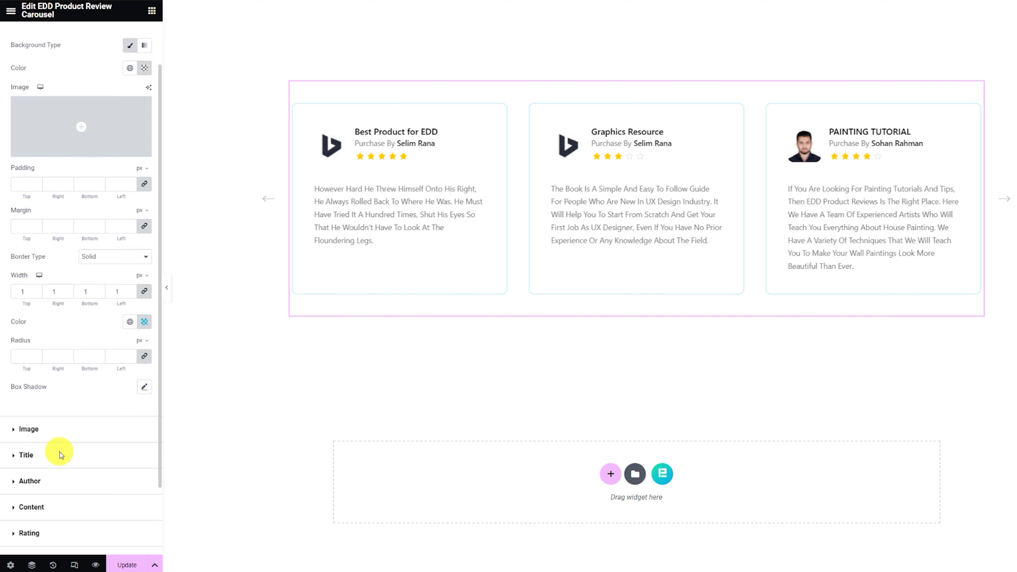
# Set the review title typography to the Montserrat font family at a size of 18 px
pyautogui.click(42, 456)
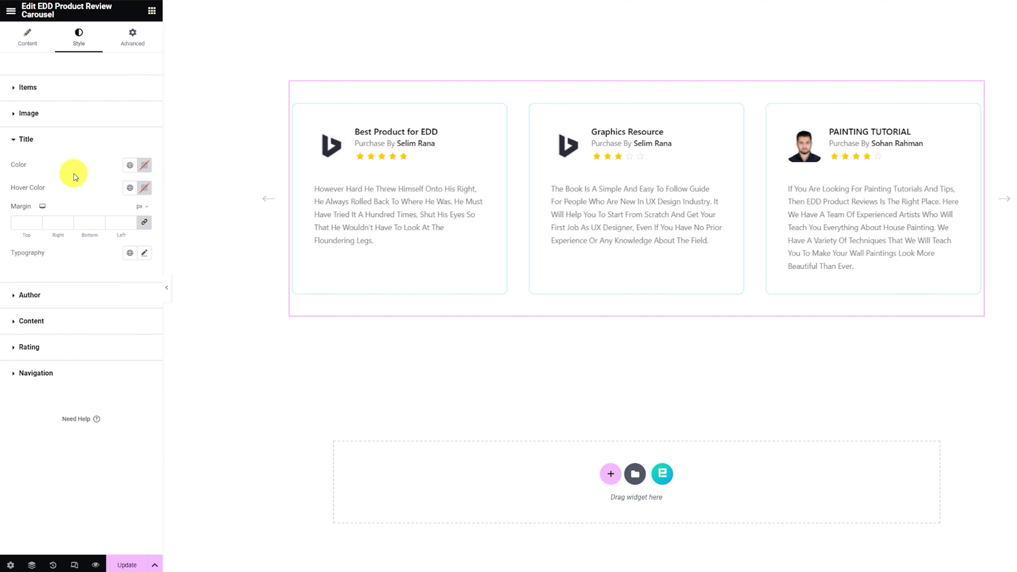
pyautogui.click(145, 253)
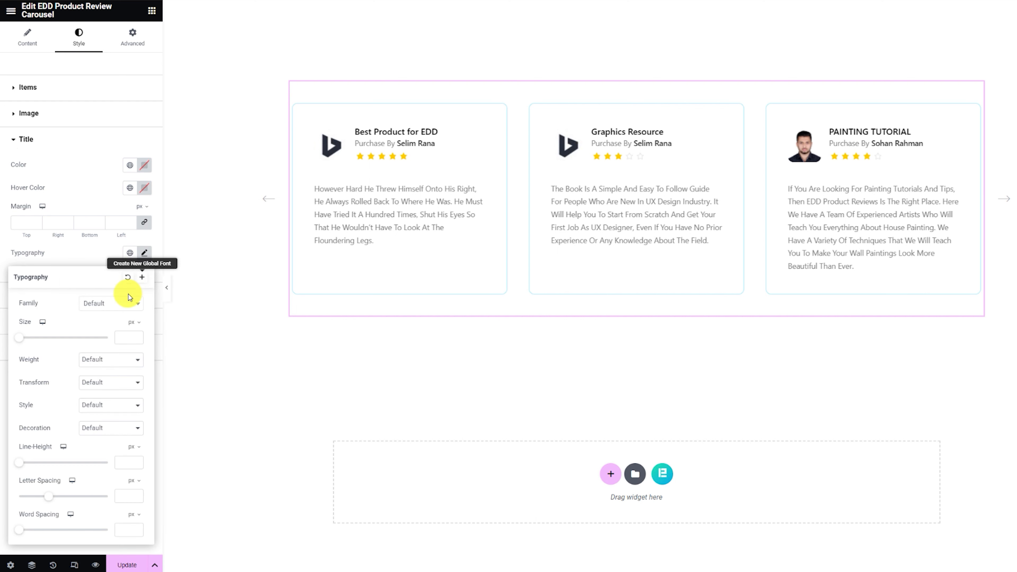
pyautogui.click(108, 304)
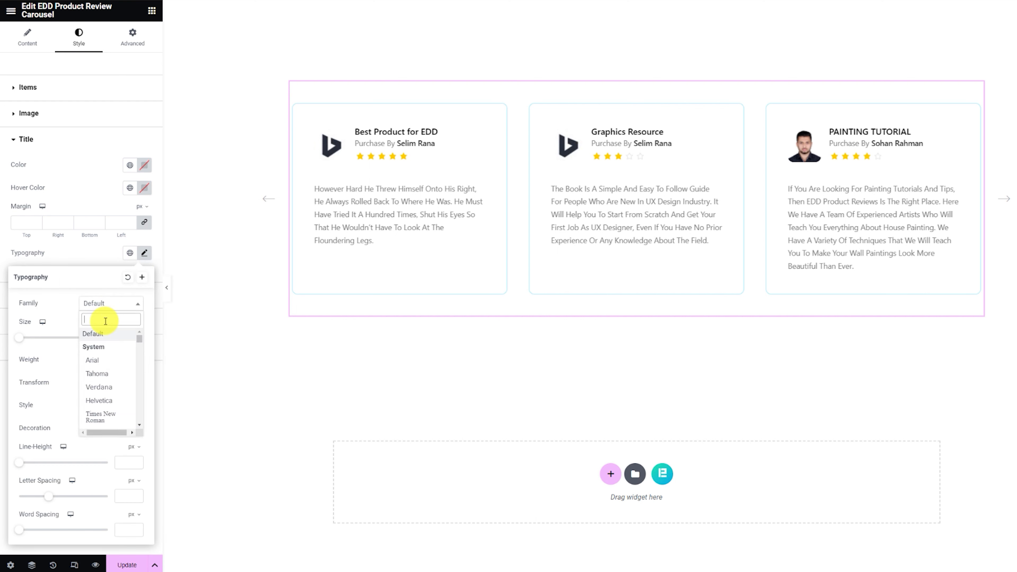
pyautogui.write('monts')
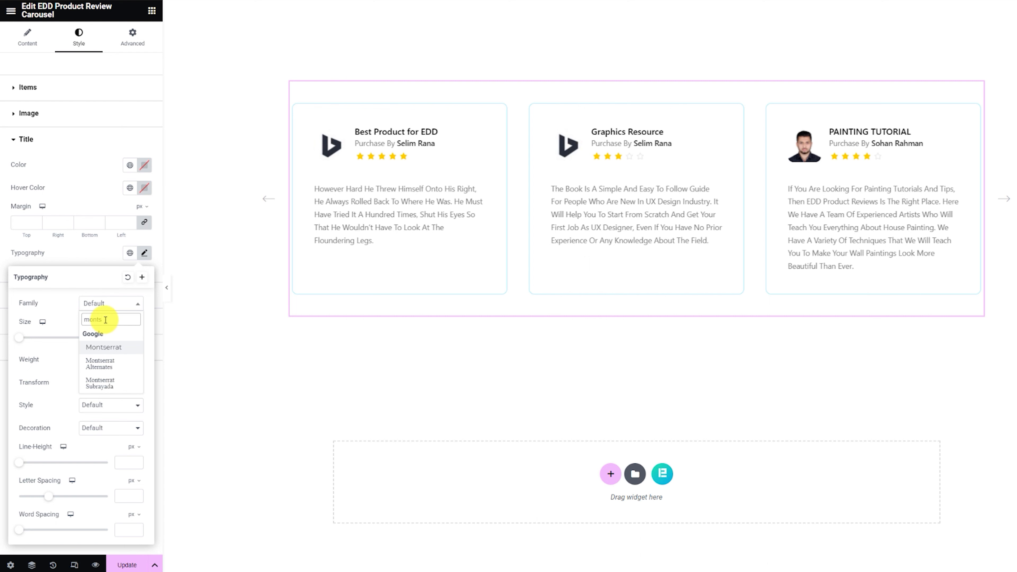
pyautogui.click(105, 347)
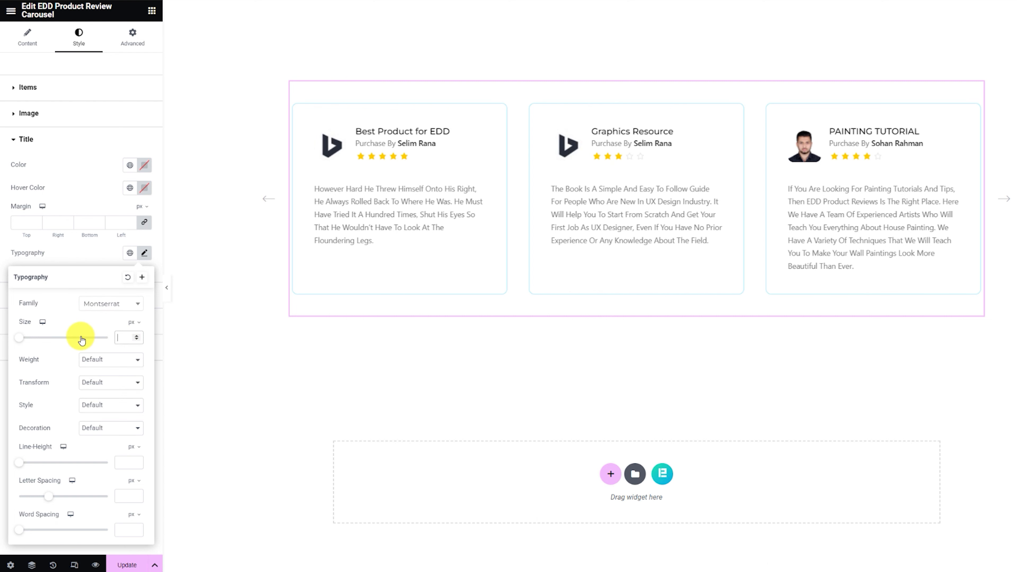
pyautogui.write('18')
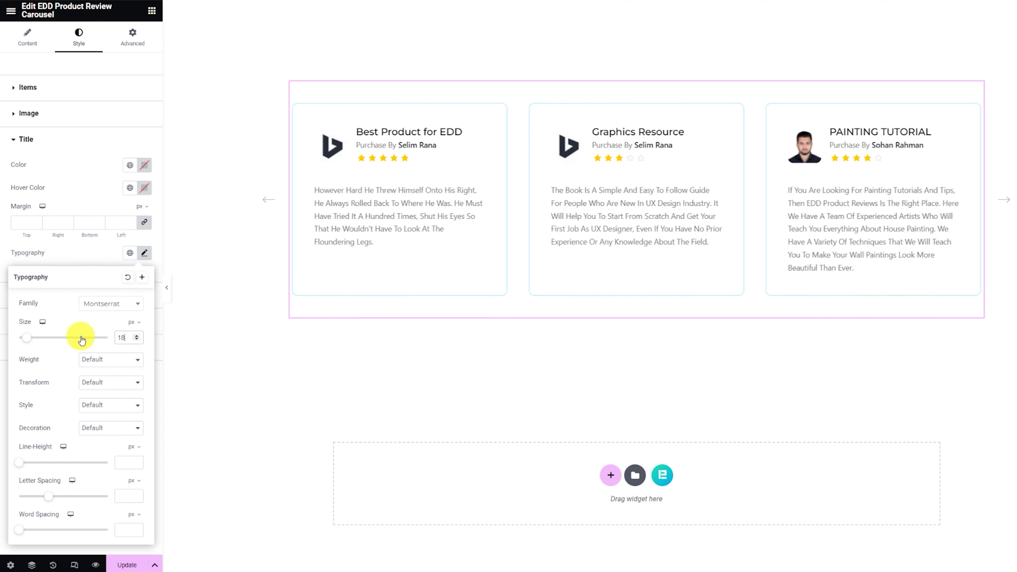
pyautogui.click(86, 257)
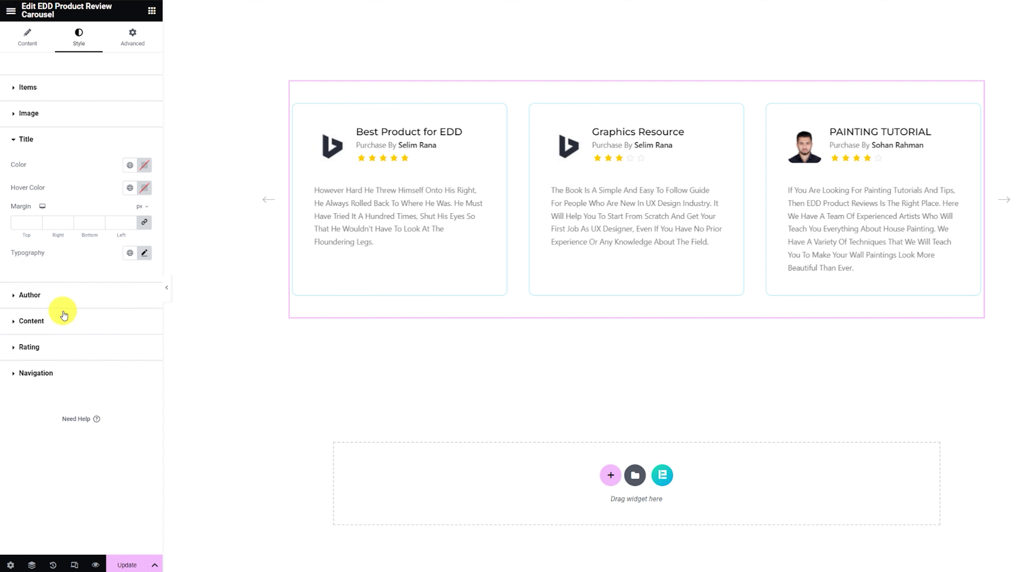
# Set the review content typography to the Montserrat font family at a size of 12 px
pyautogui.click(91, 329)
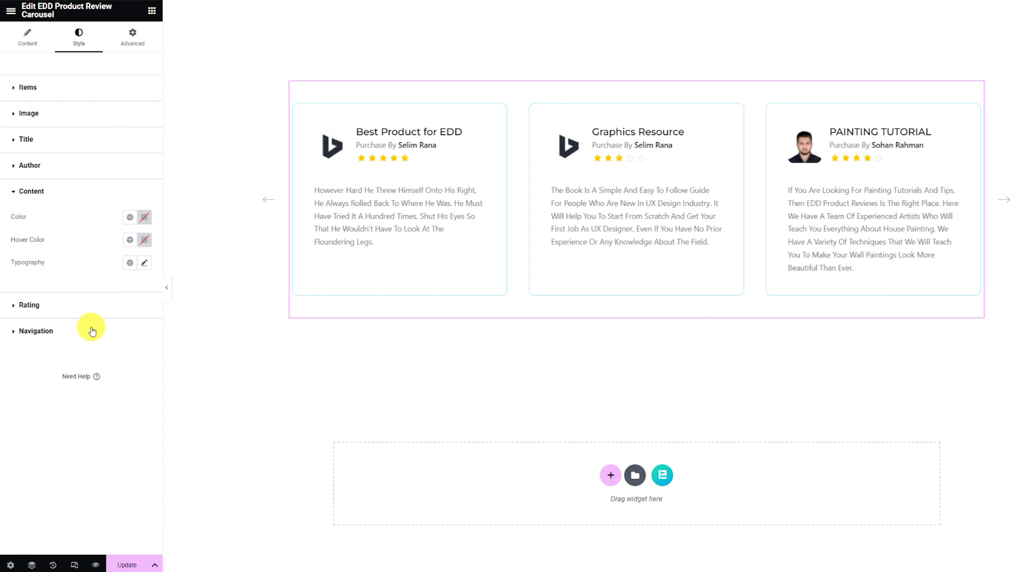
pyautogui.click(145, 265)
pyautogui.click(113, 317)
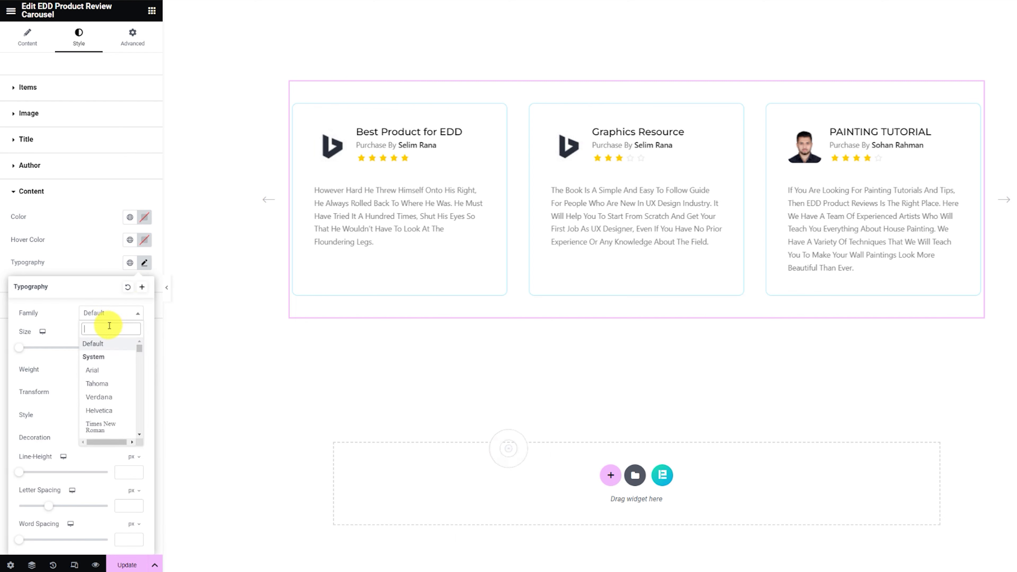
pyautogui.write('monts')
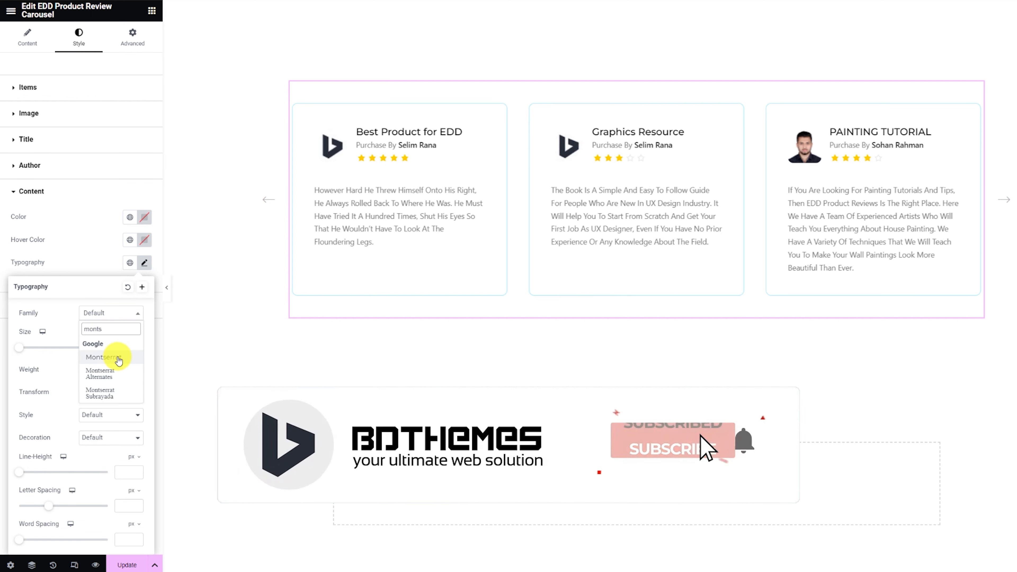
pyautogui.click(116, 357)
pyautogui.click(120, 347)
pyautogui.write('1')
pyautogui.write('4')
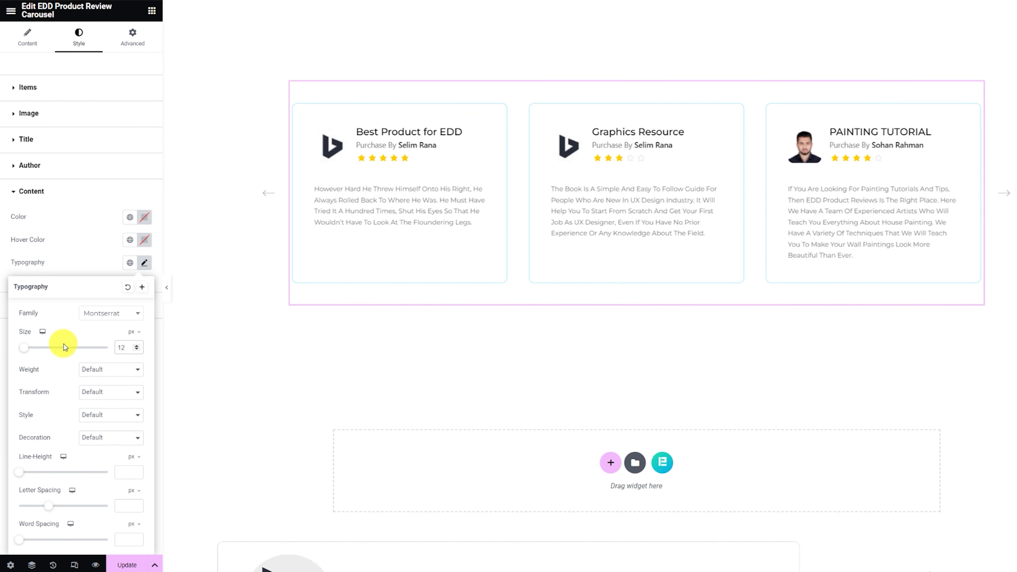
pyautogui.click(96, 263)
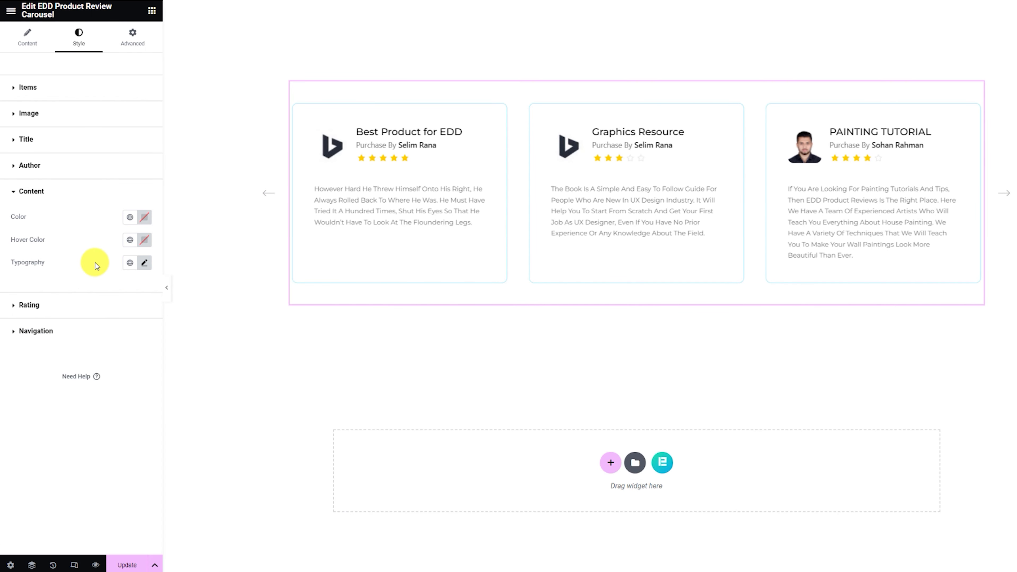
# Give the carousel's navigation arrows a #03CFFF background and a white arrow color
pyautogui.click(78, 332)
pyautogui.scroll(-3, 78, 336)
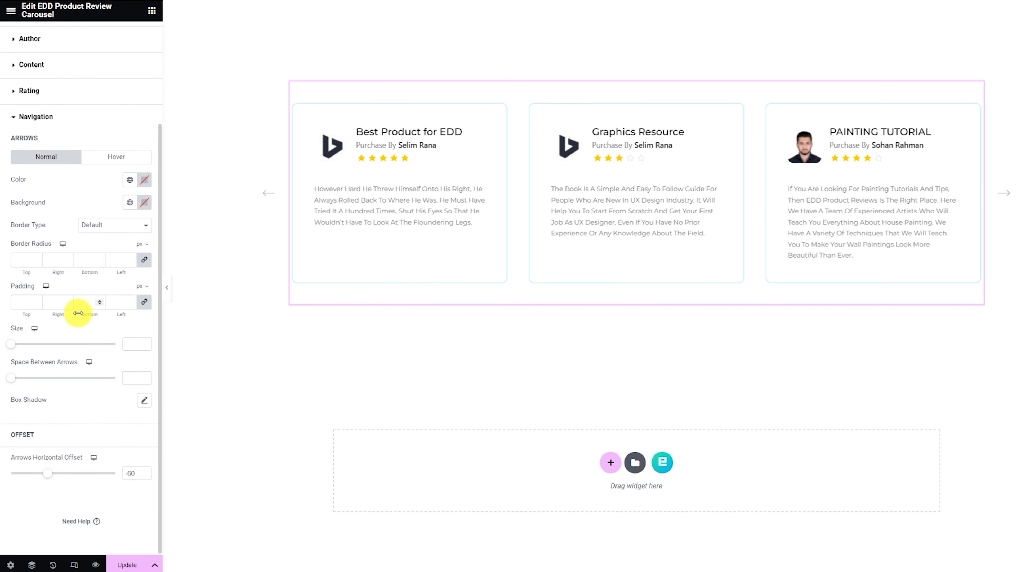
pyautogui.click(145, 203)
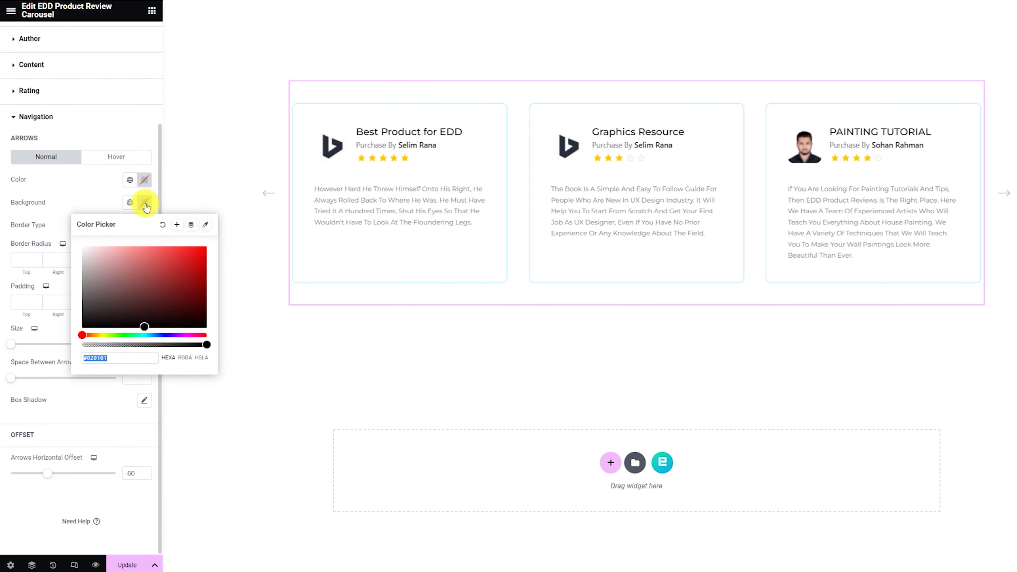
pyautogui.write('#03CFFF')
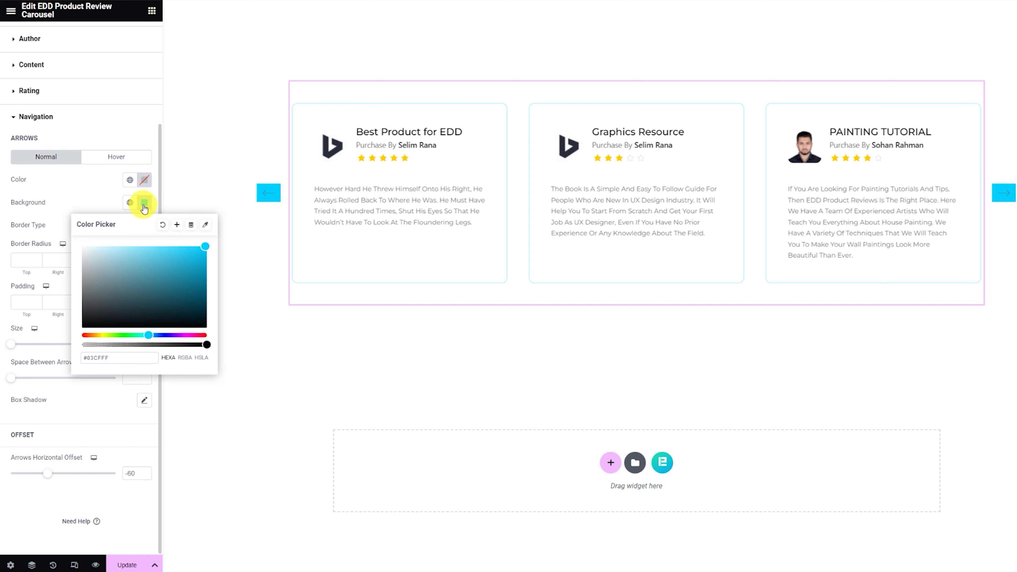
pyautogui.click(82, 199)
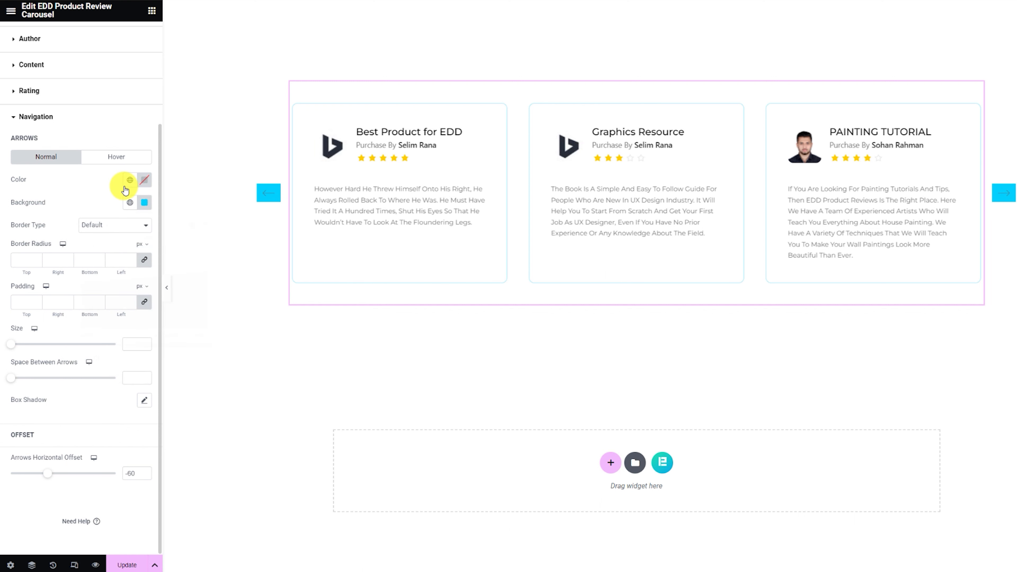
pyautogui.click(145, 181)
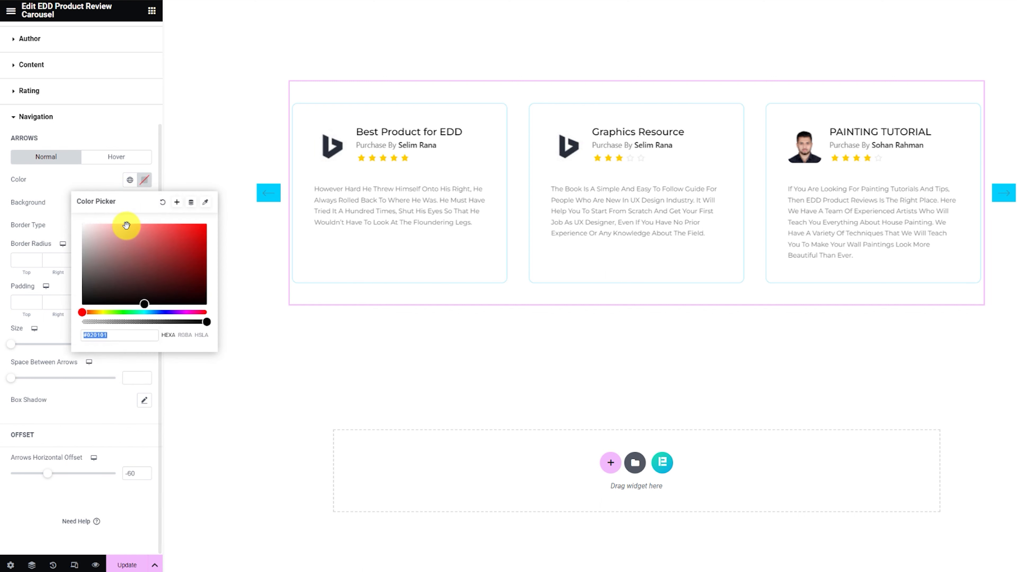
pyautogui.click(76, 178)
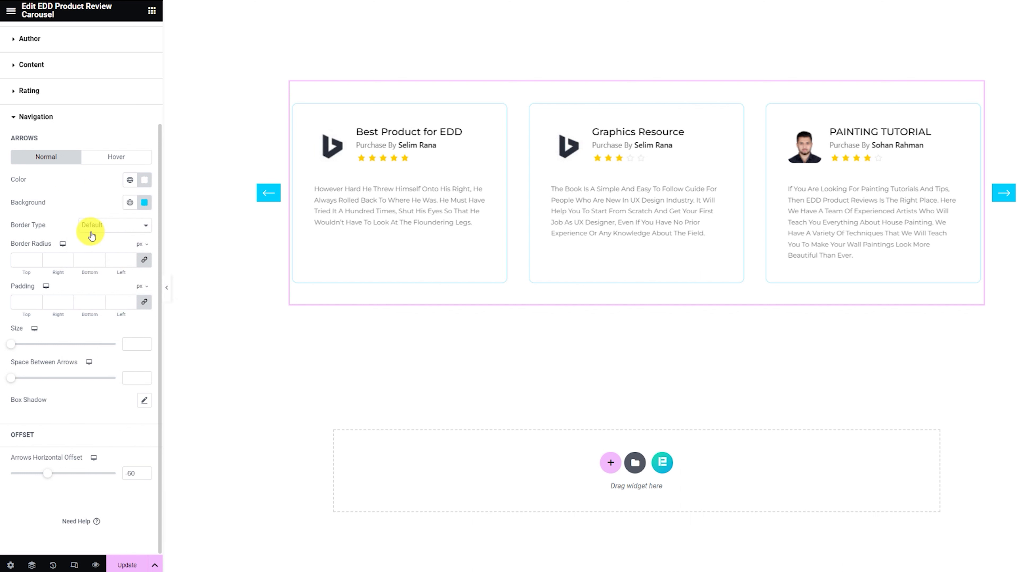
# Give the navigation arrows a solid border in #03CFFF with reduced opacity
pyautogui.click(99, 233)
pyautogui.click(96, 255)
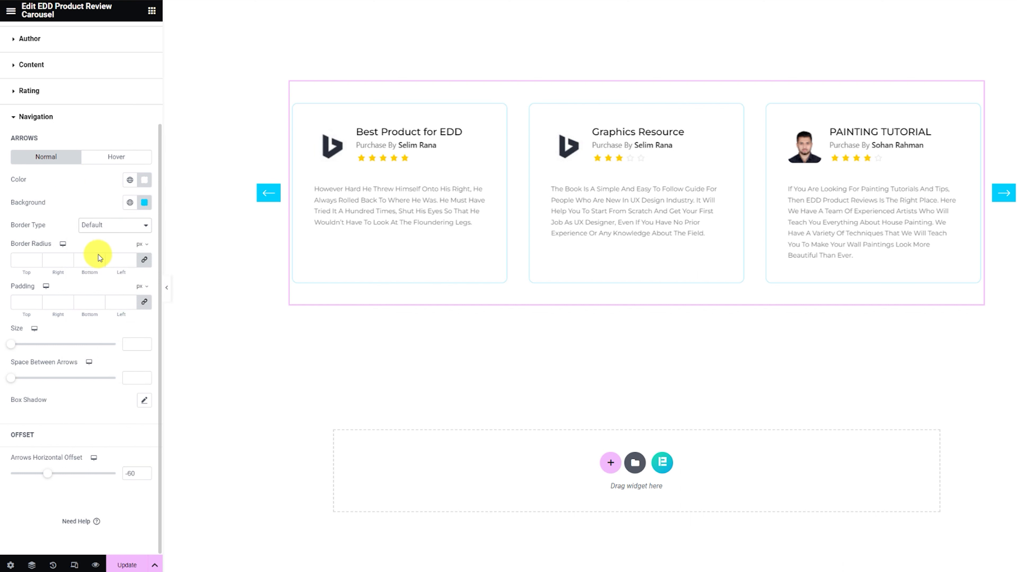
pyautogui.click(143, 290)
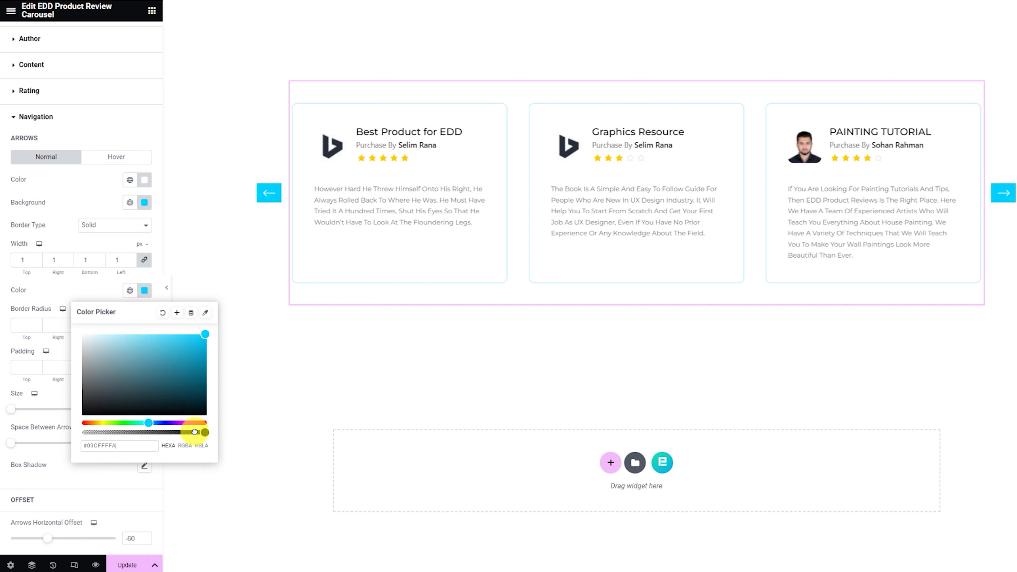
pyautogui.moveTo(194, 432); pyautogui.dragTo(167, 432)
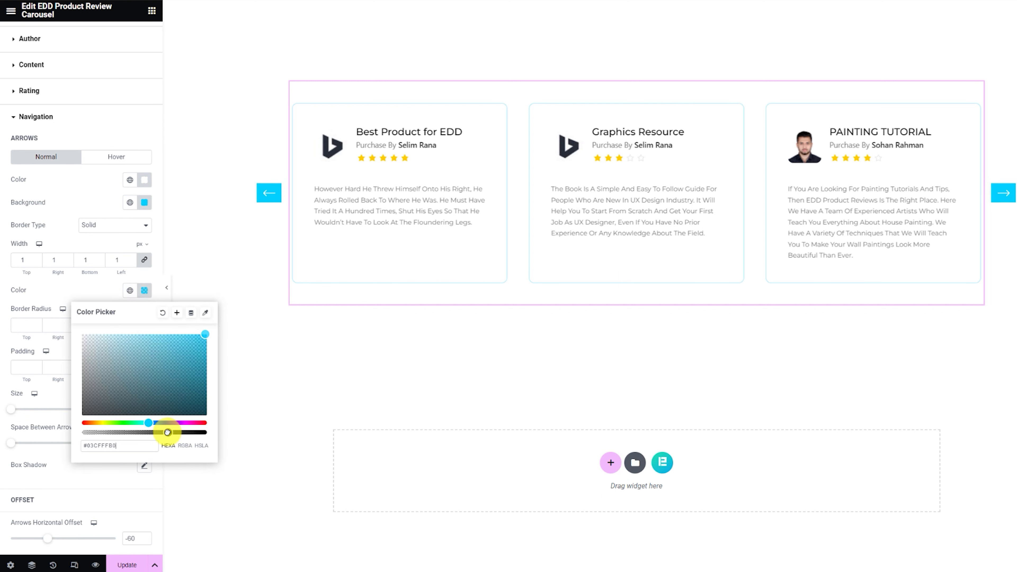
pyautogui.click(86, 289)
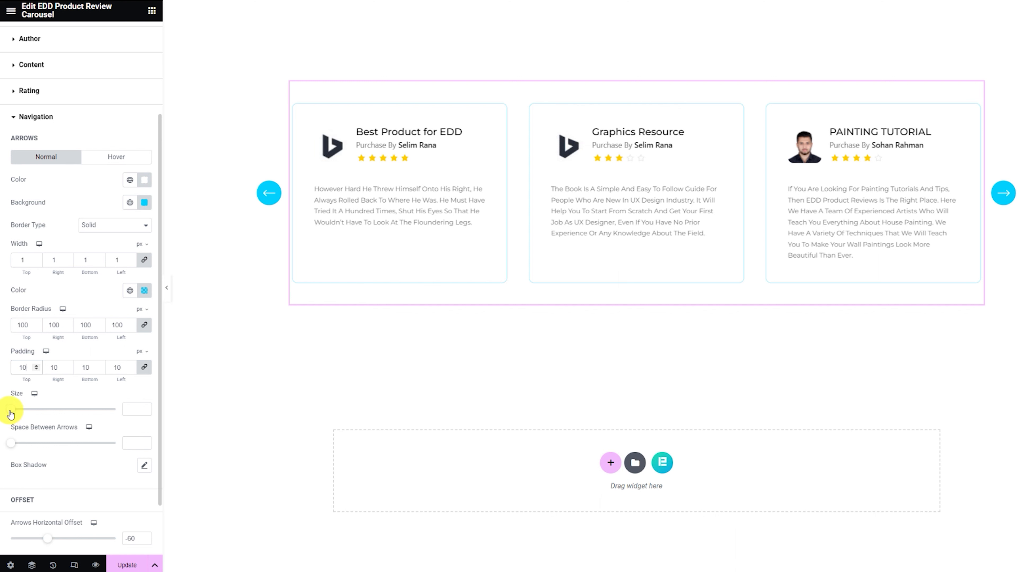
# Set the navigation arrows' size to 20 and their horizontal offset to -18
pyautogui.moveTo(10, 413); pyautogui.dragTo(15, 411)
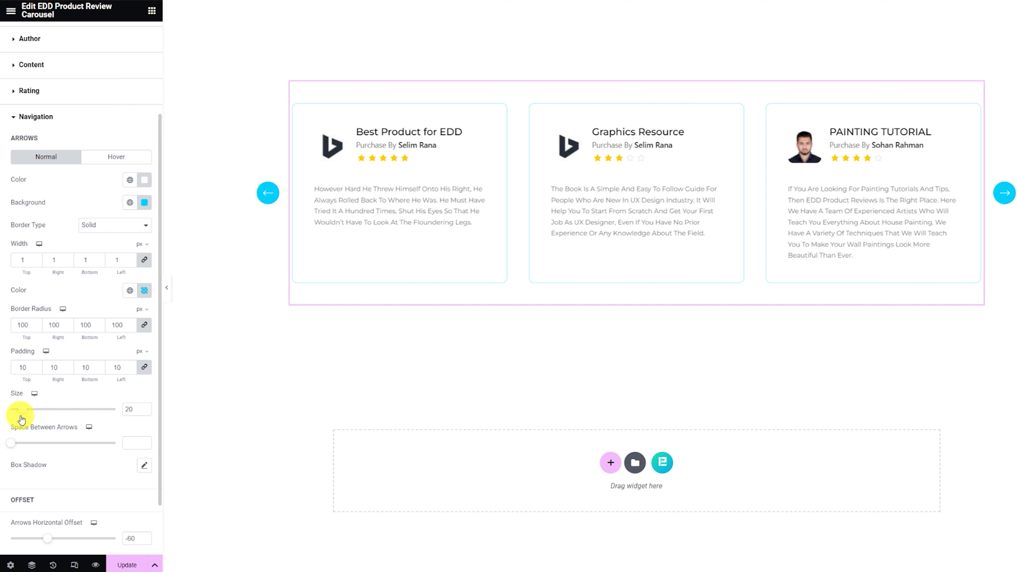
pyautogui.scroll(-2, 49, 464)
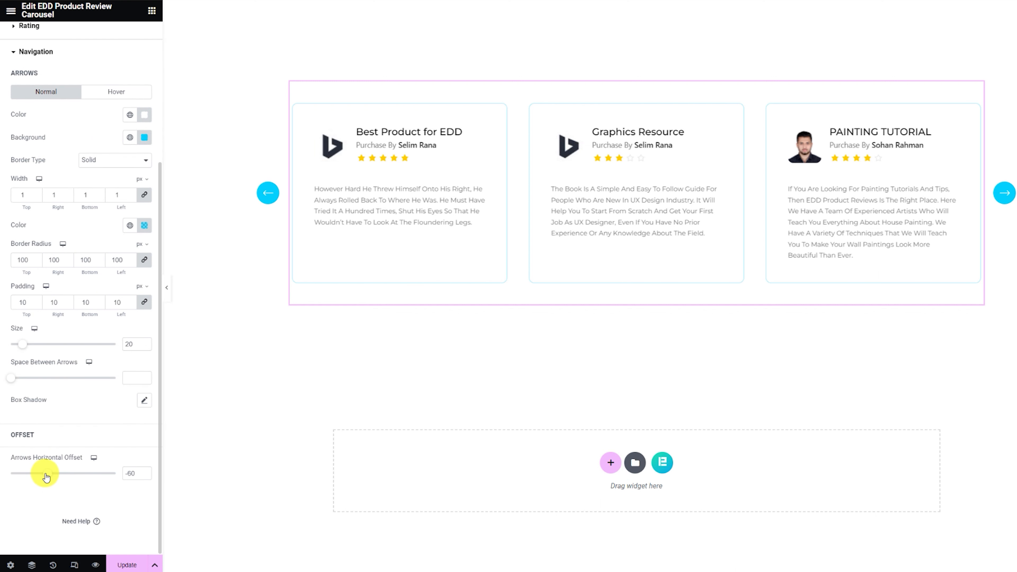
pyautogui.moveTo(46, 477); pyautogui.dragTo(55, 476)
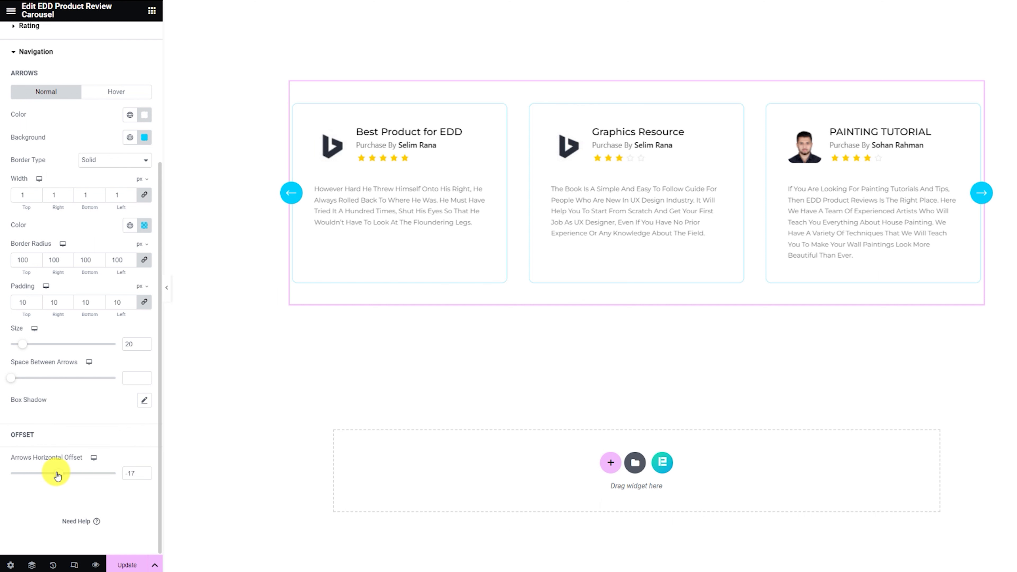
pyautogui.doubleClick(145, 475)
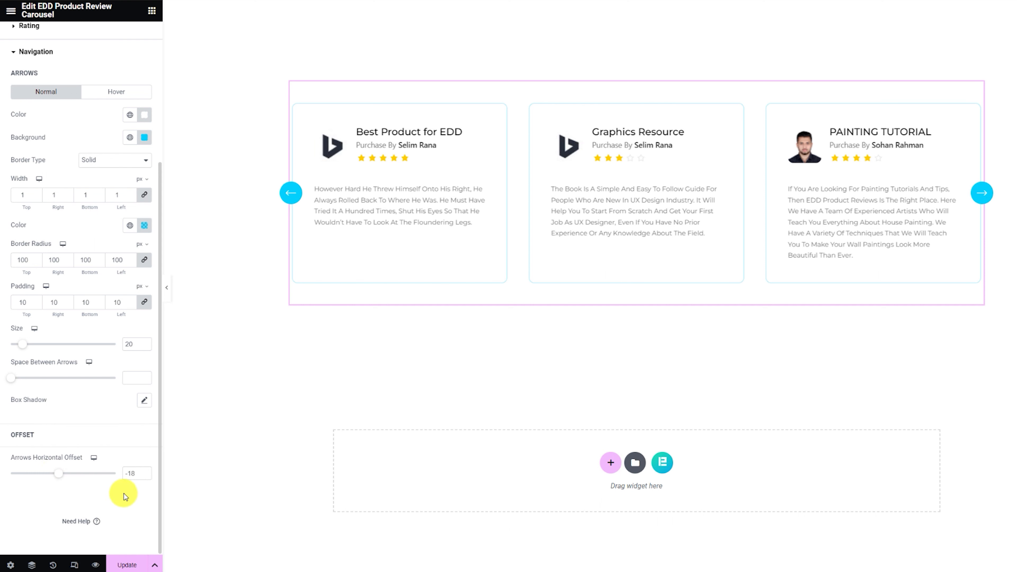
# Set the navigation arrows' hover color to #03CFFF and their hover background to white
pyautogui.click(120, 91)
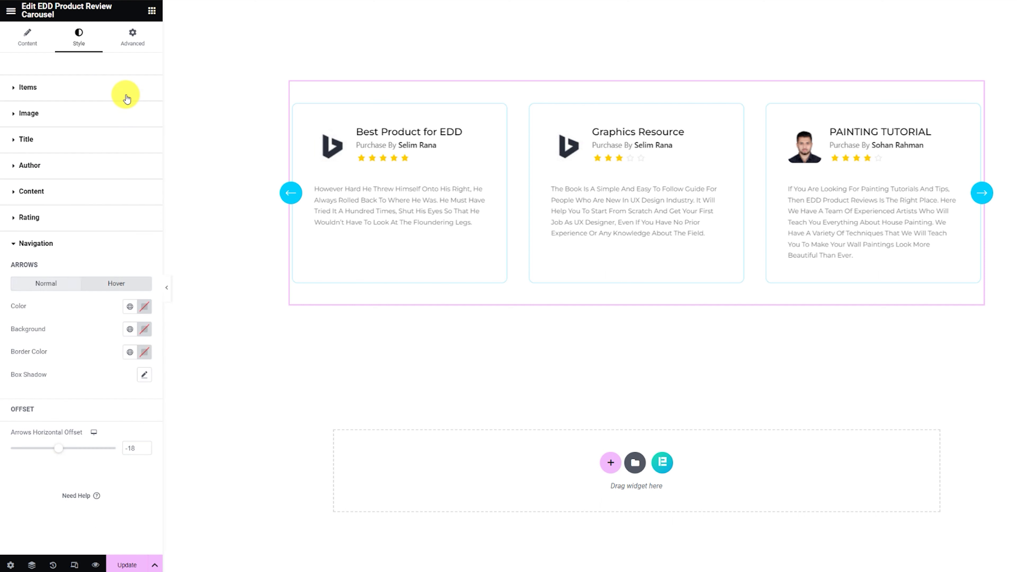
pyautogui.click(144, 307)
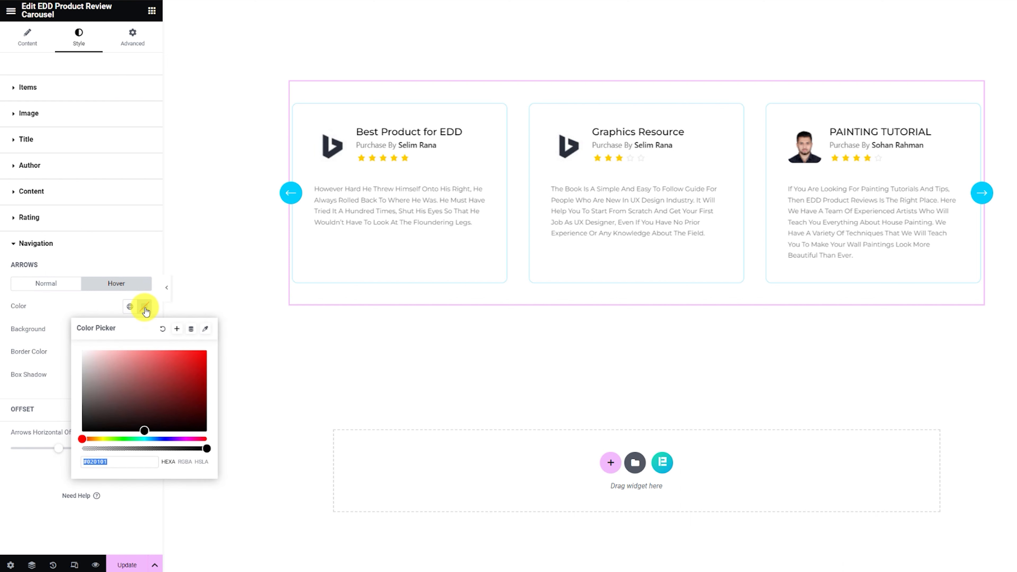
pyautogui.hotkey('ctrl', 'v')
pyautogui.click(101, 309)
pyautogui.click(144, 329)
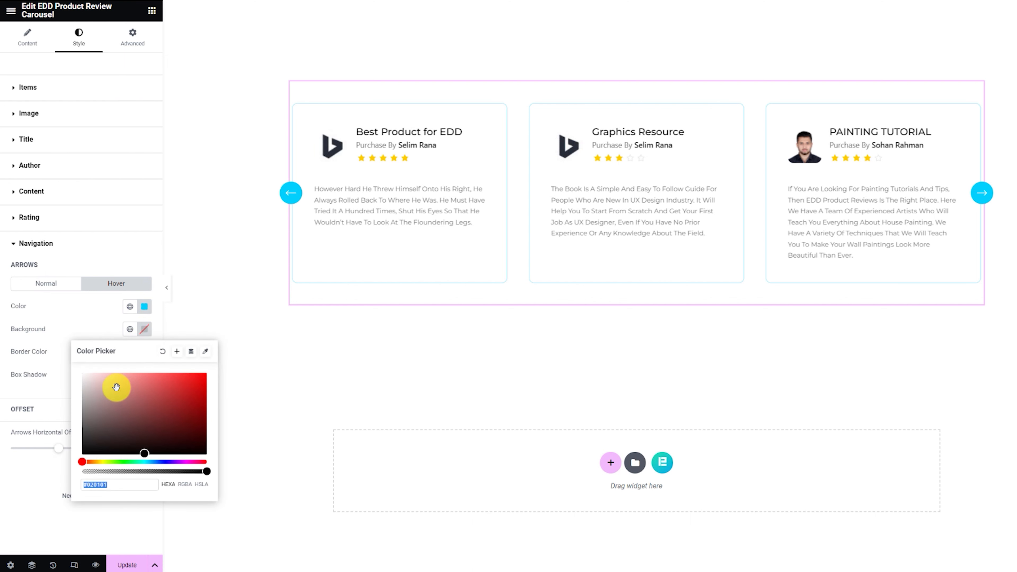
pyautogui.moveTo(116, 387); pyautogui.dragTo(74, 355)
pyautogui.click(76, 324)
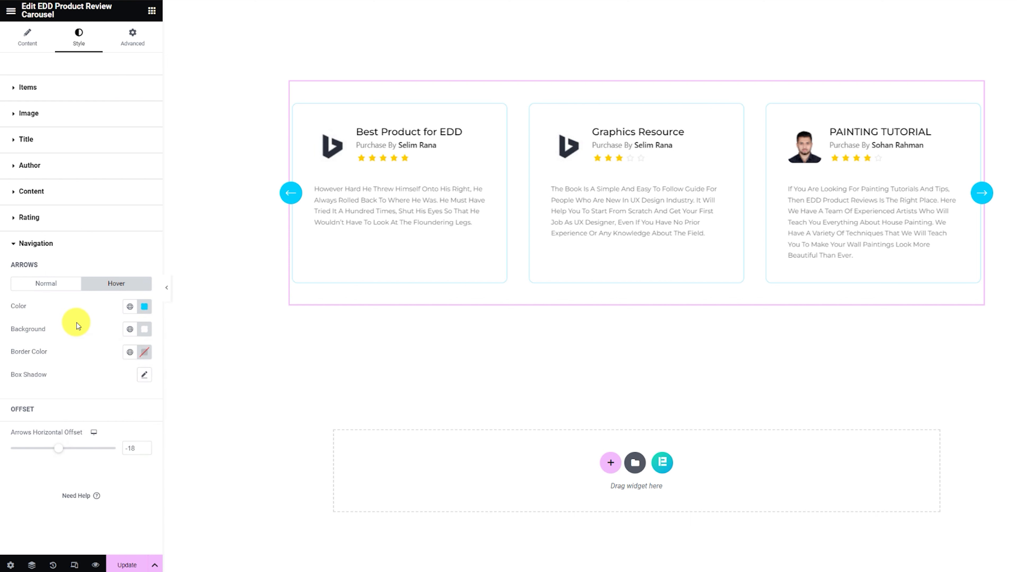
# Set the navigation arrows' hover border color to #03CFFF with reduced opacity
pyautogui.click(145, 352)
pyautogui.write('#03CFFF')
pyautogui.moveTo(203, 493); pyautogui.dragTo(139, 448)
pyautogui.click(92, 341)
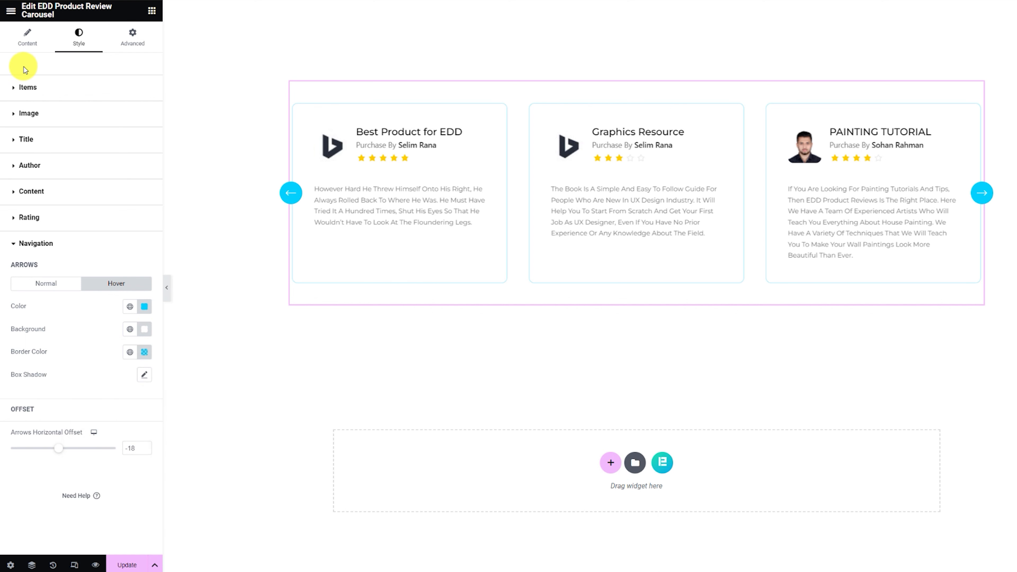
# Turn on autoplay in the carousel settings and collapse the editing panel to preview the carousel
pyautogui.click(27, 38)
pyautogui.click(54, 353)
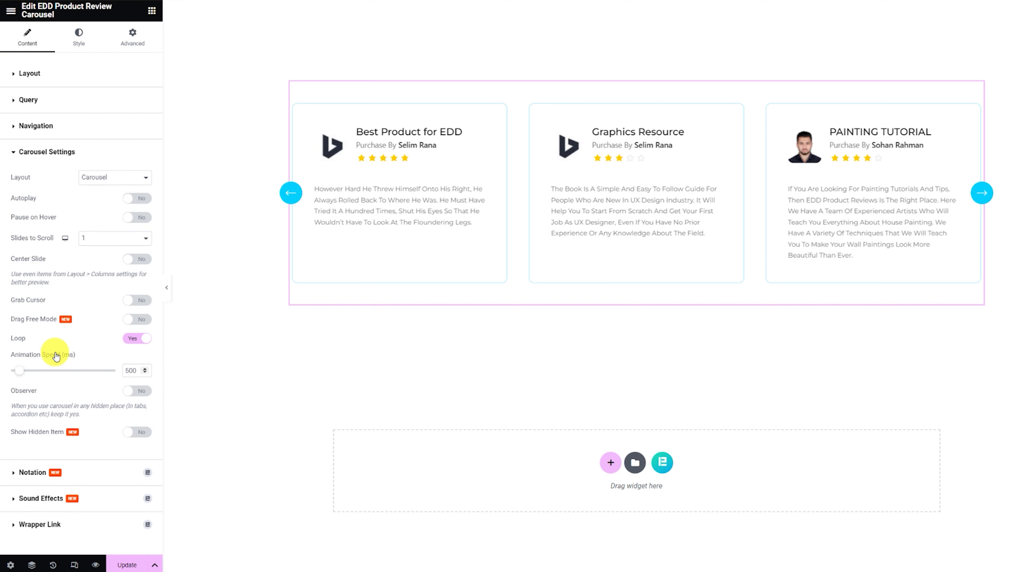
pyautogui.click(138, 198)
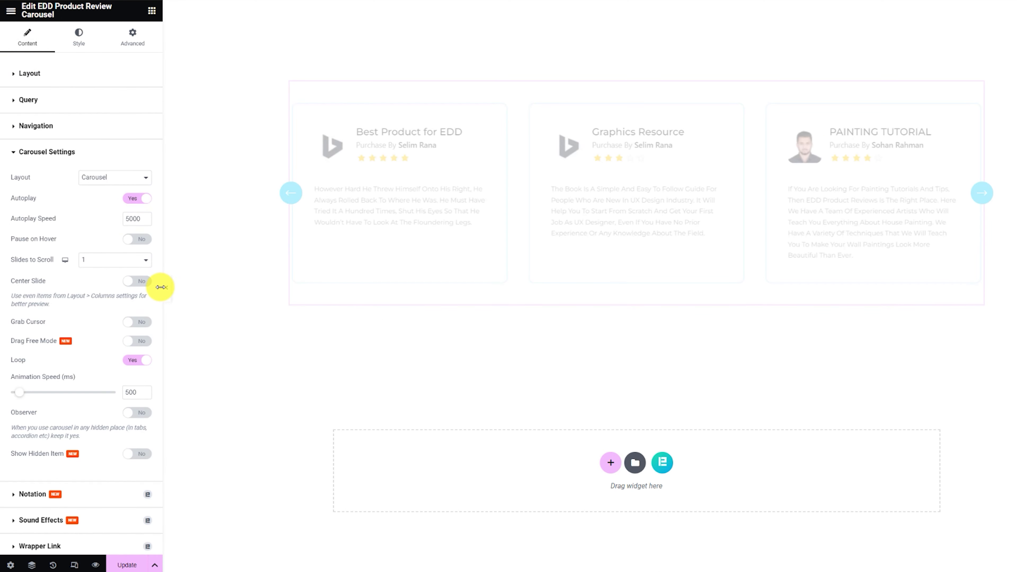
pyautogui.click(167, 290)
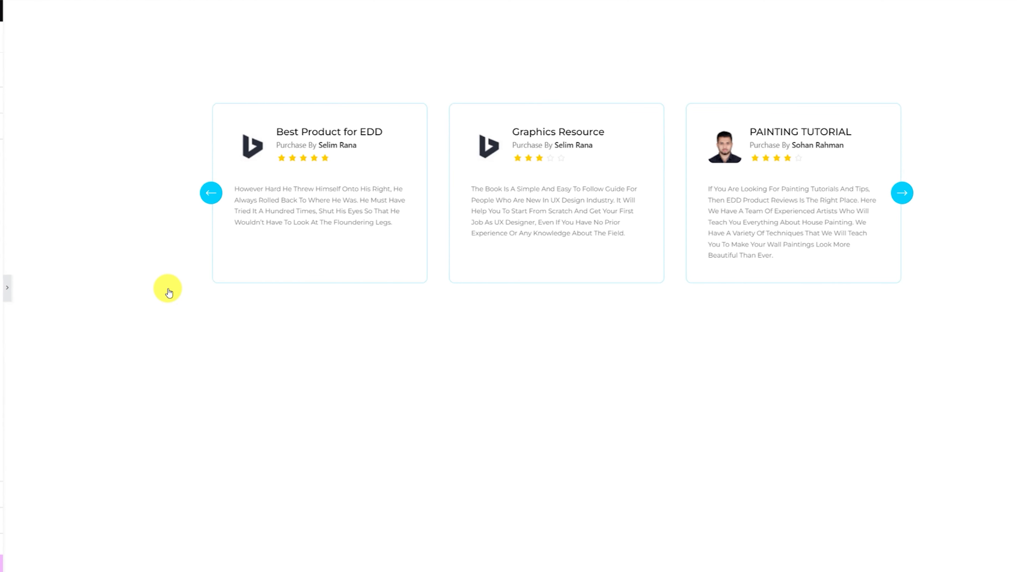